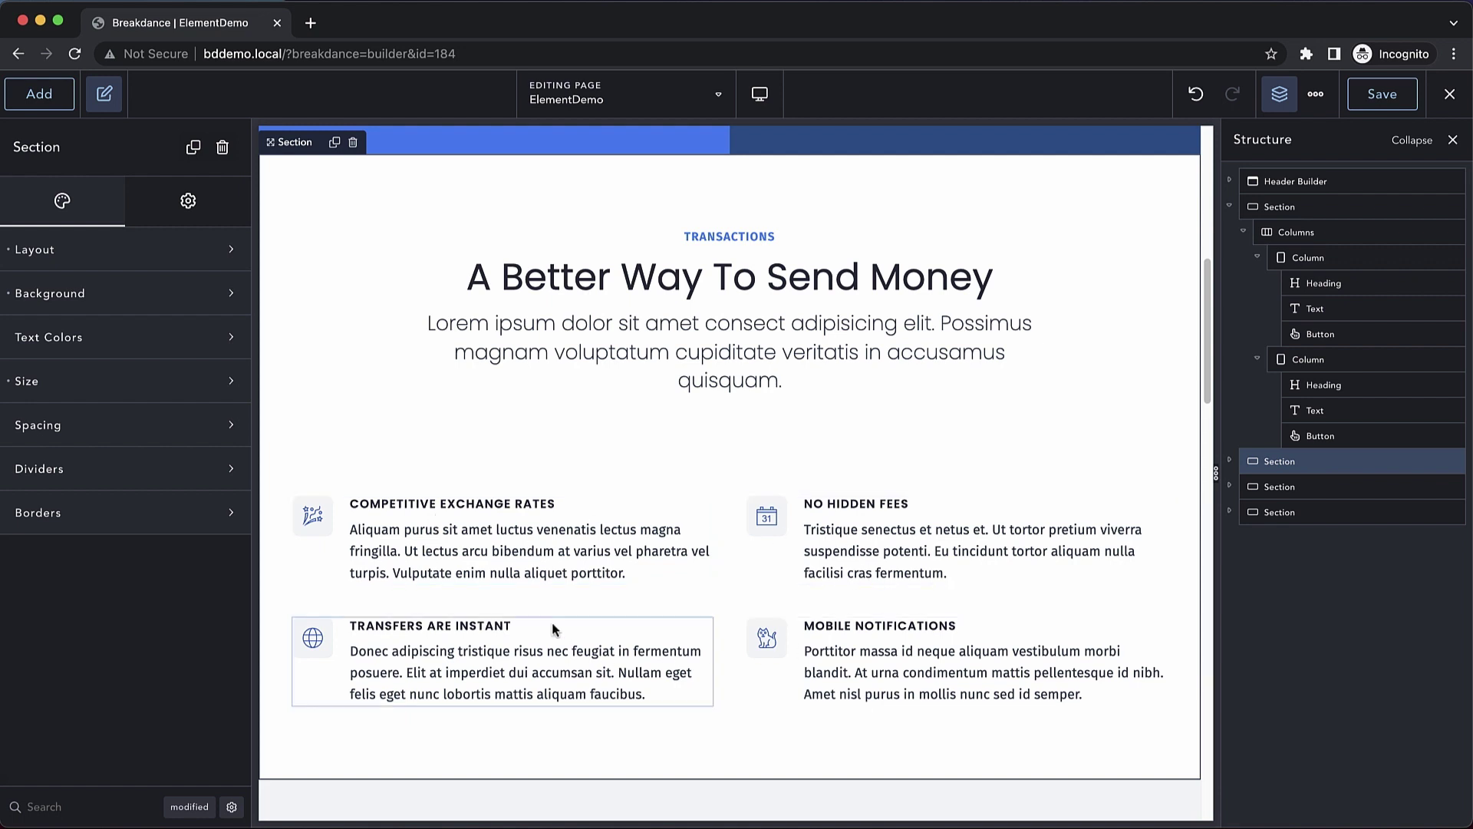
Search the Add panel for 'Advanced Accord' and place an Advanced Accordion above the four benefit boxes
click(59, 101)
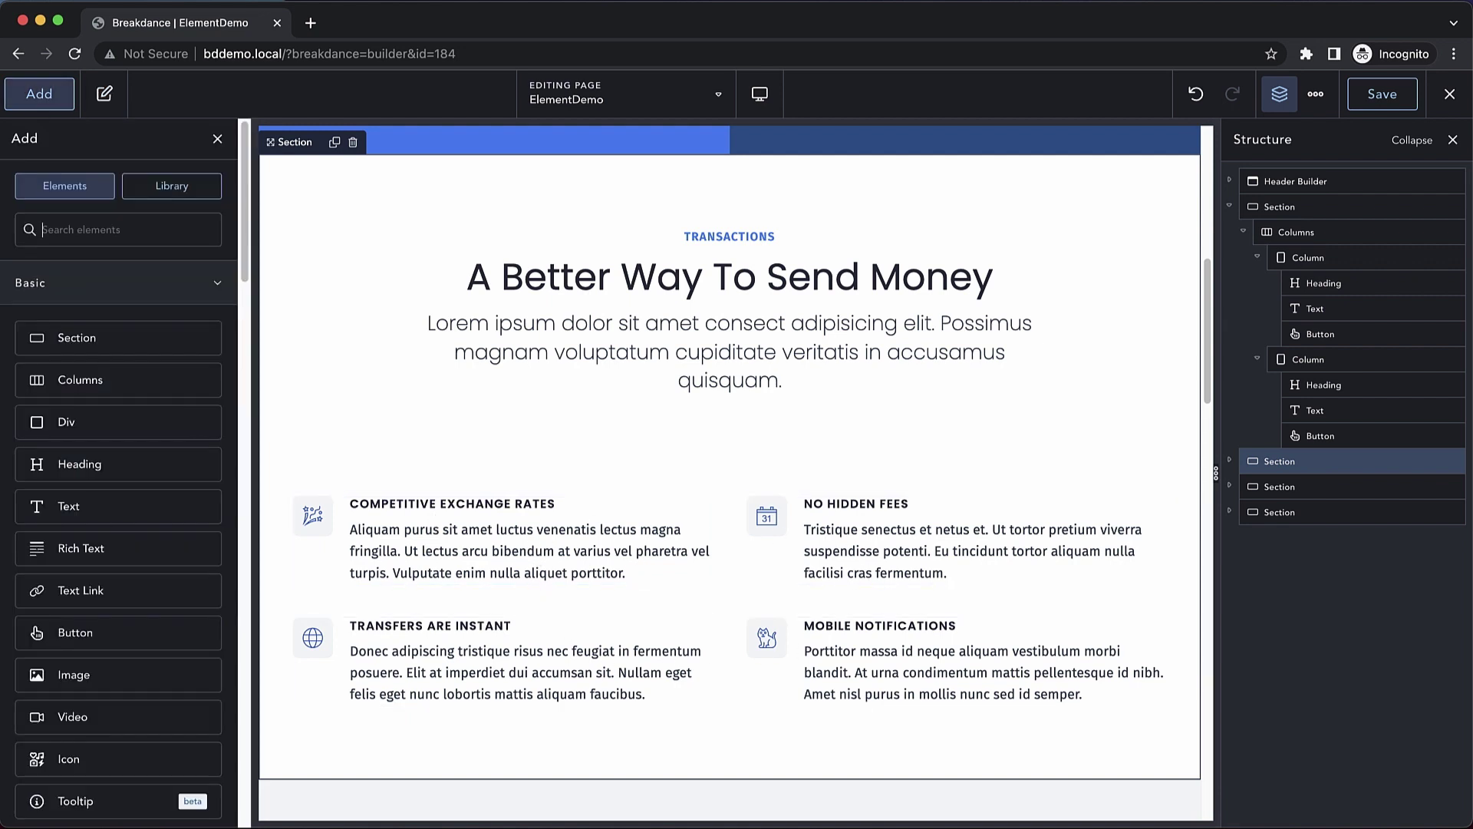
text(Advance)
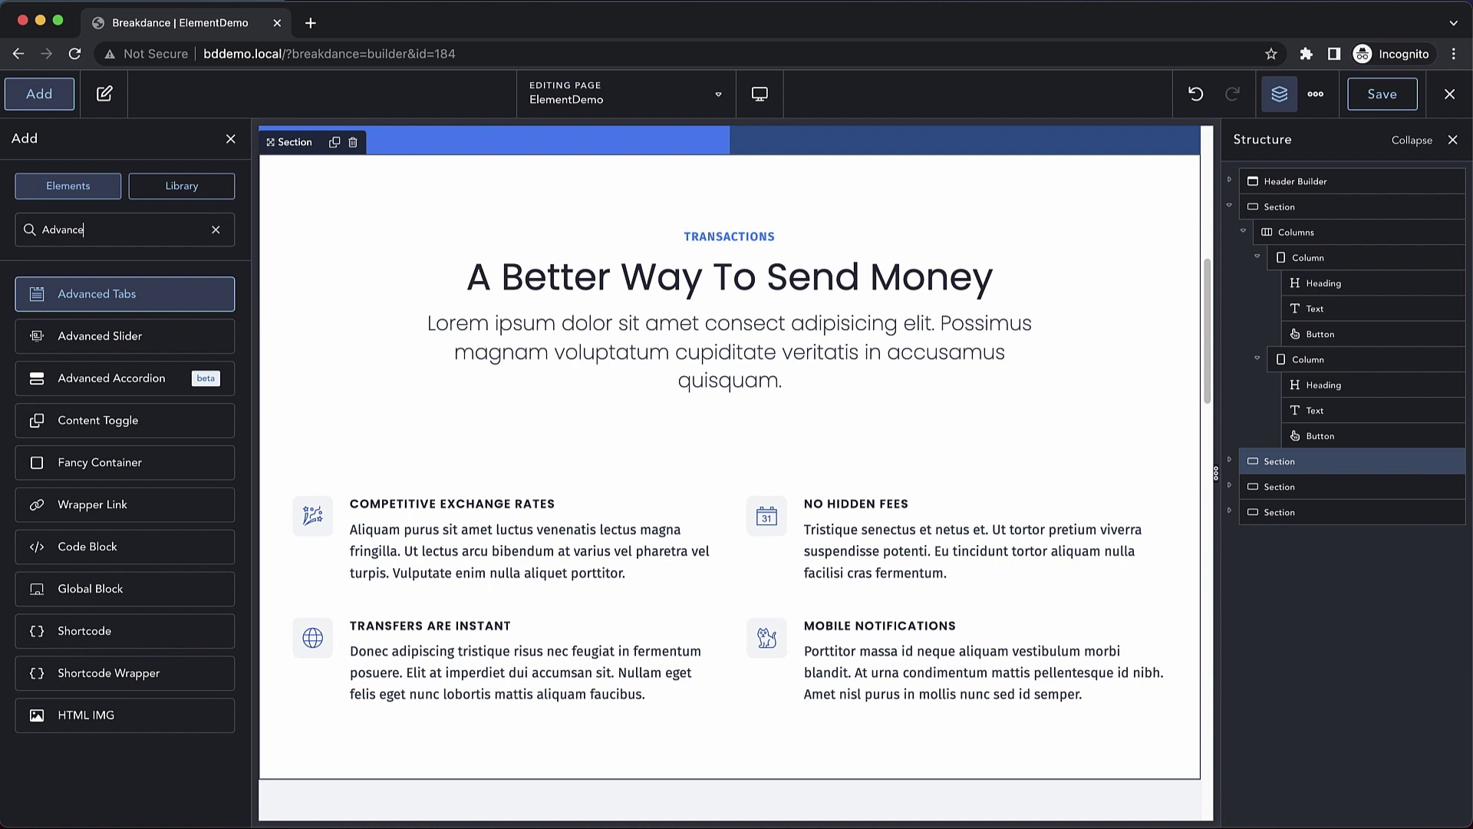
text(d Accord)
drag(108, 294, 721, 424)
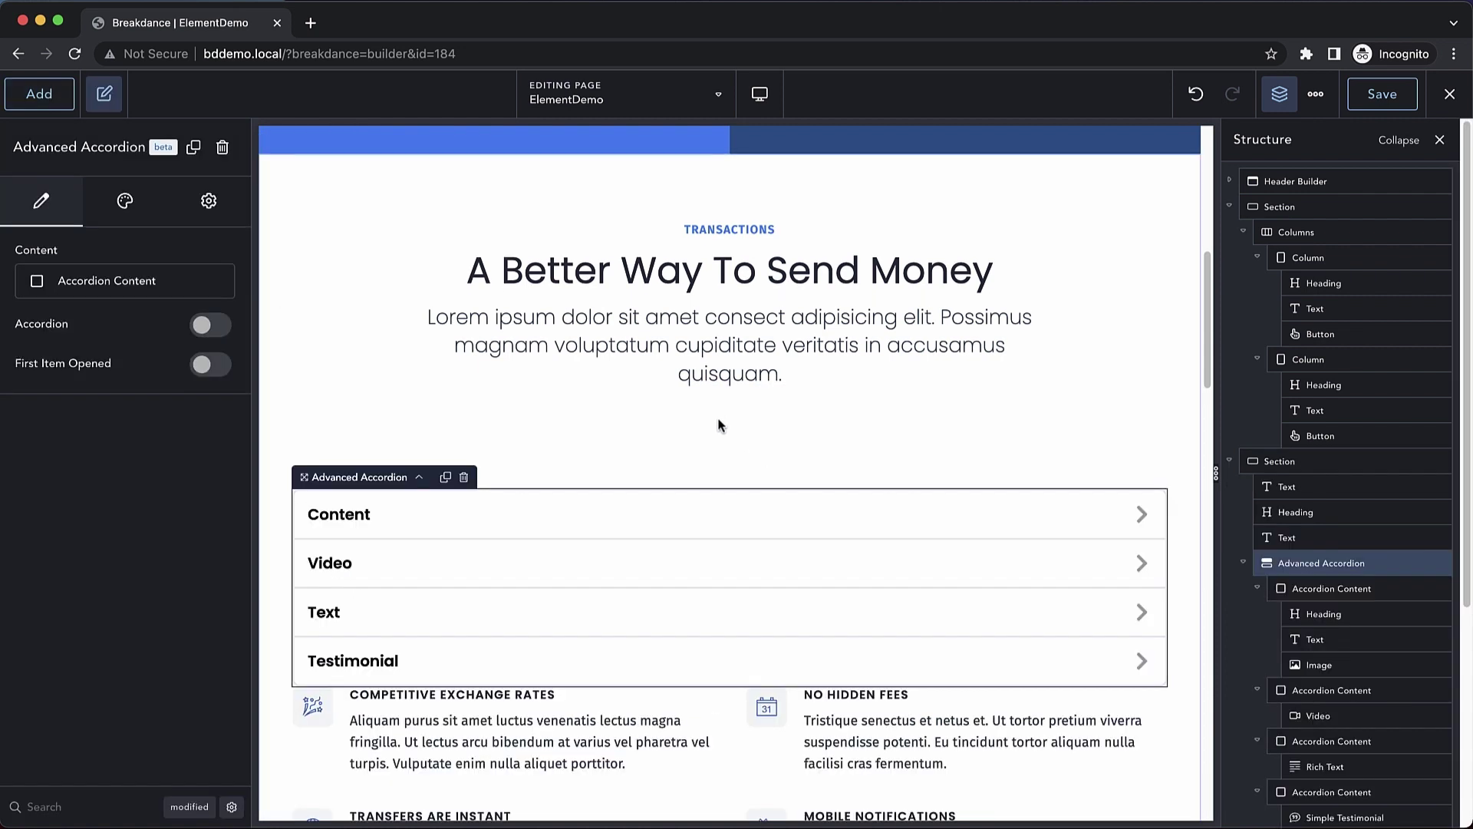
scroll(691, 425, down, 3)
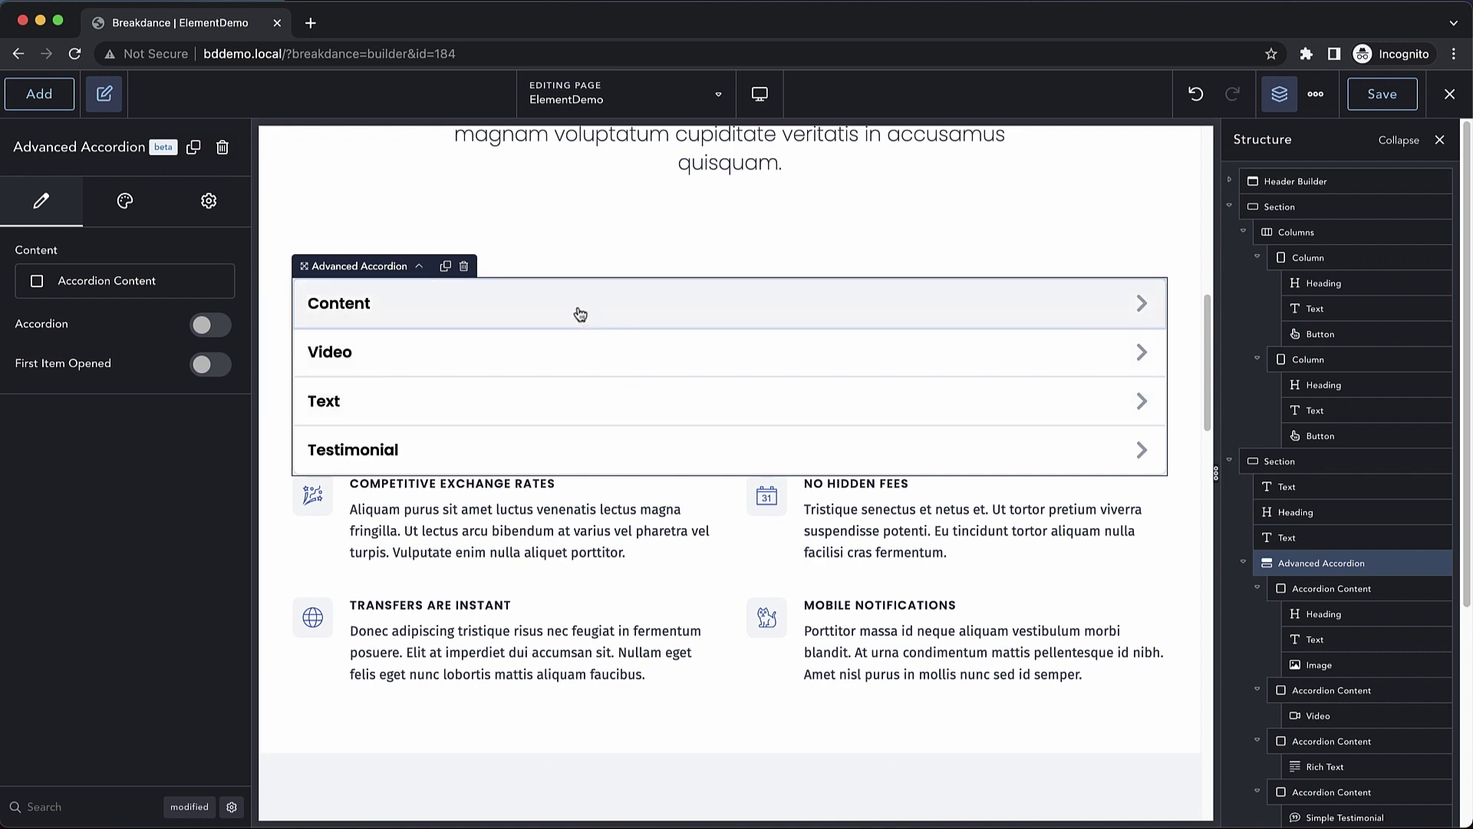
Inspect the first item's McWay Falls heading, paragraph text and image
scroll(1293, 476, down, 5)
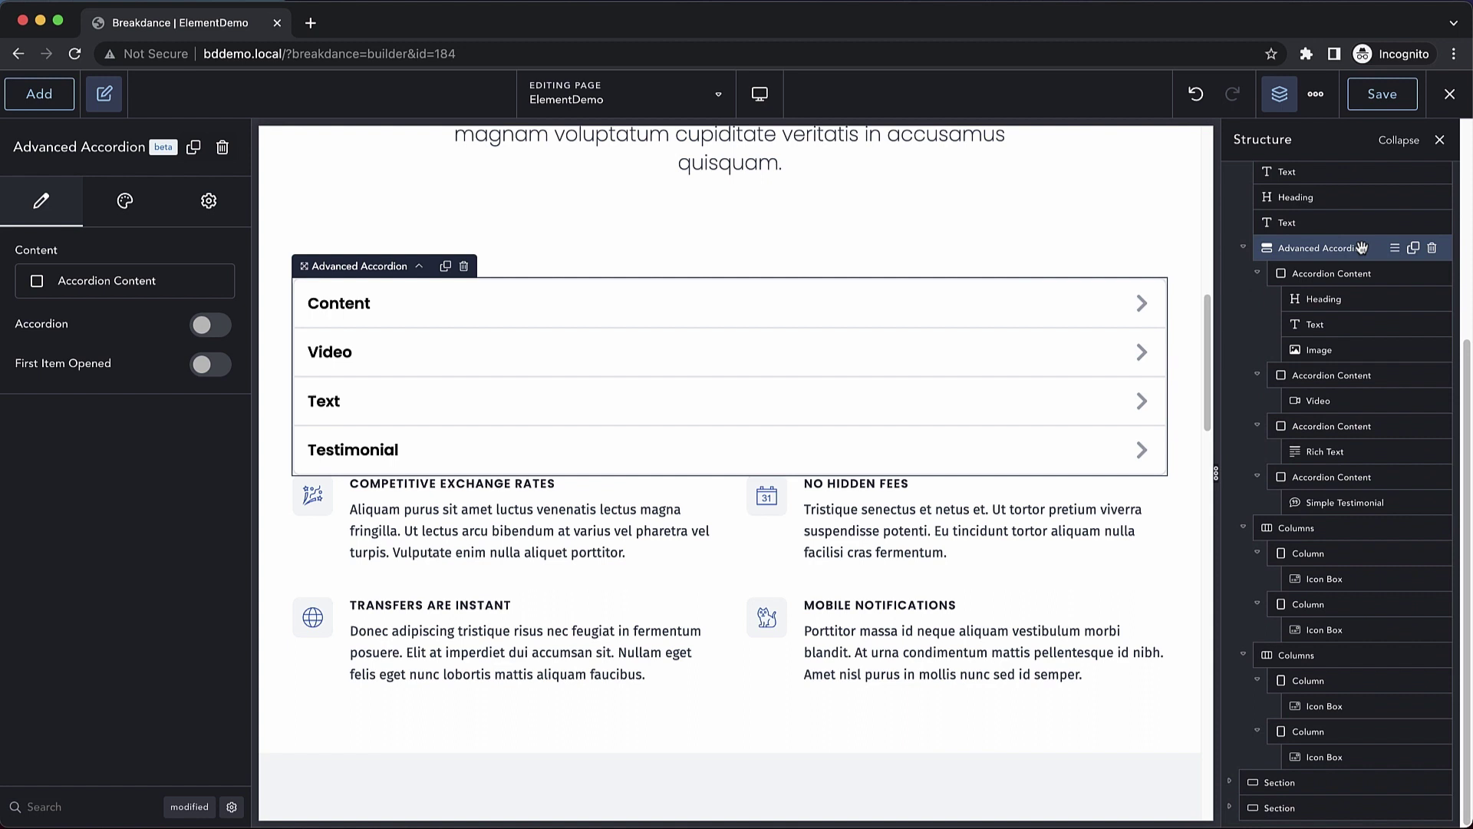
click(1335, 278)
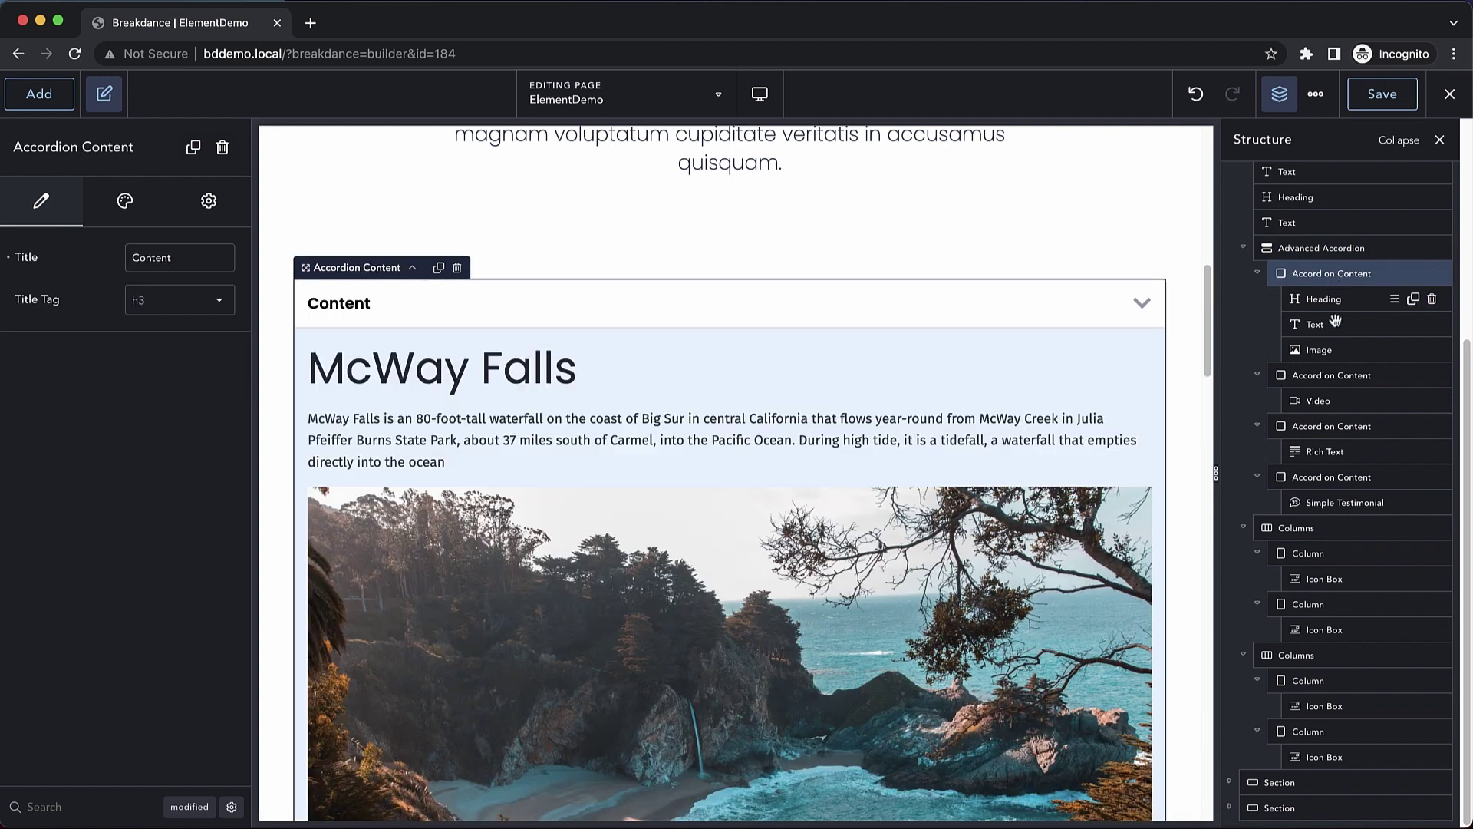
click(1324, 299)
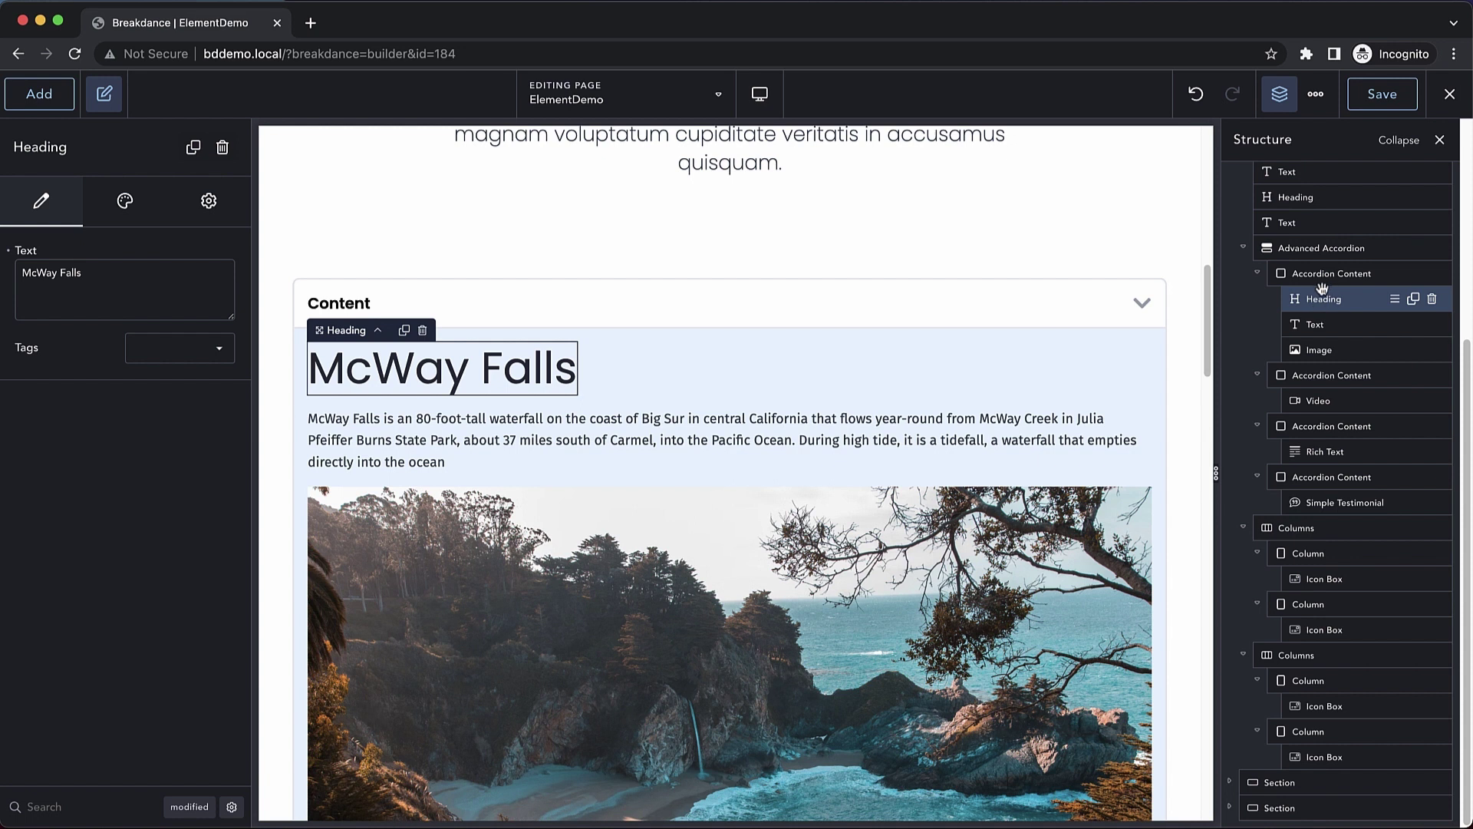
click(532, 427)
scroll(529, 438, down, 3)
click(520, 459)
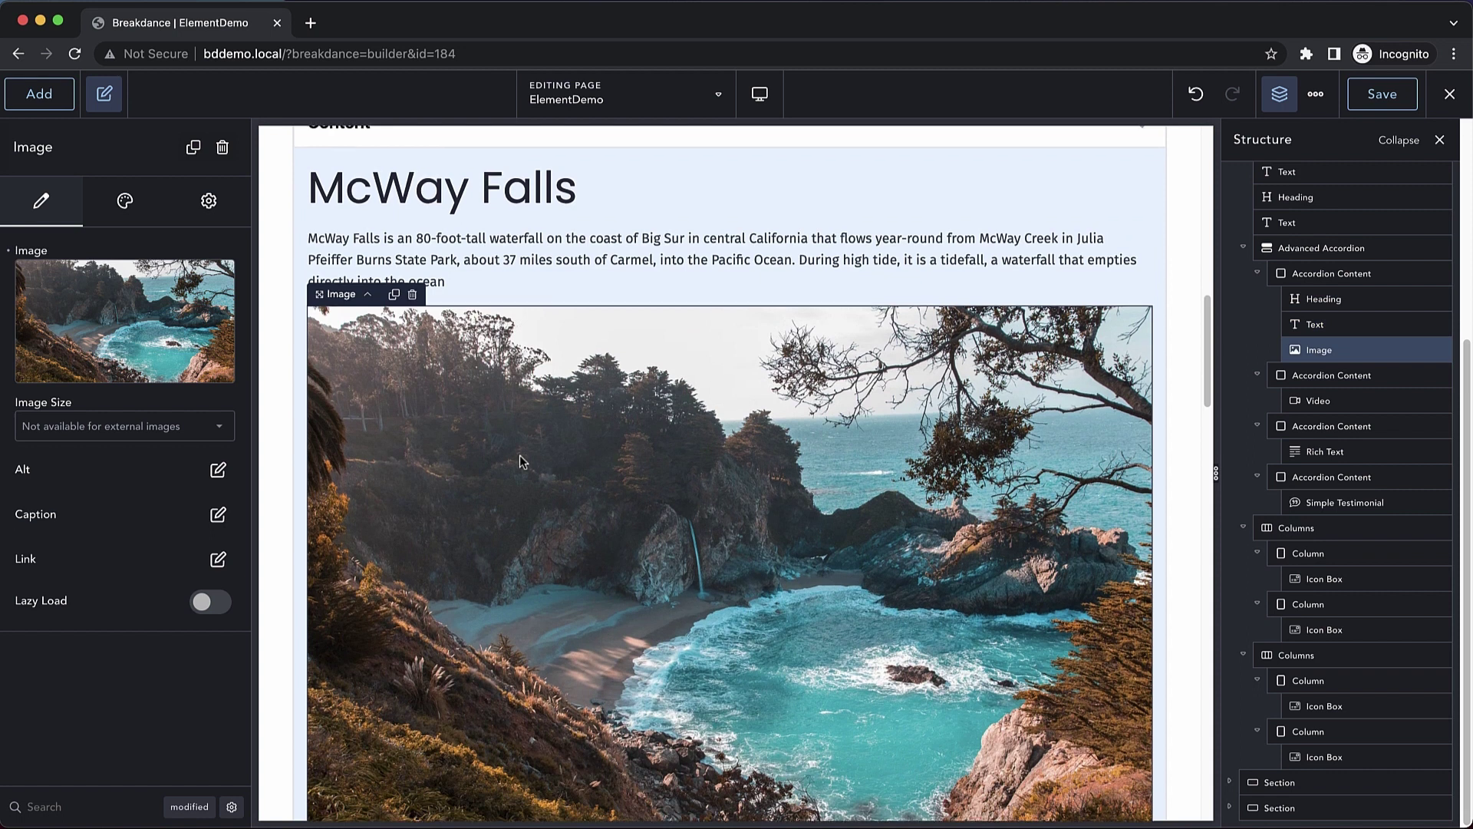
scroll(519, 454, up, 3)
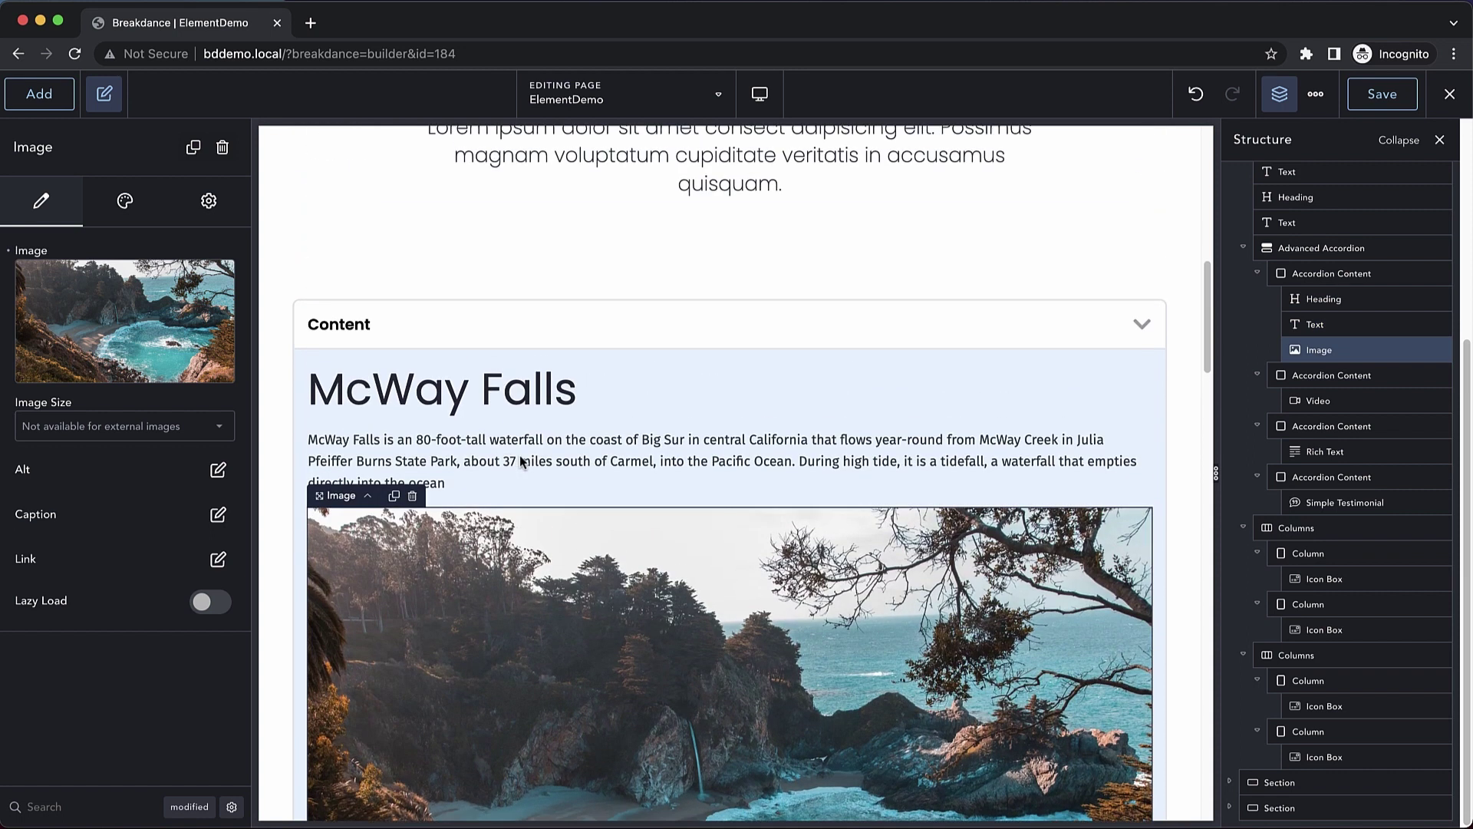
Collapse the first, Video and Text items and select the Testimonial item
click(641, 339)
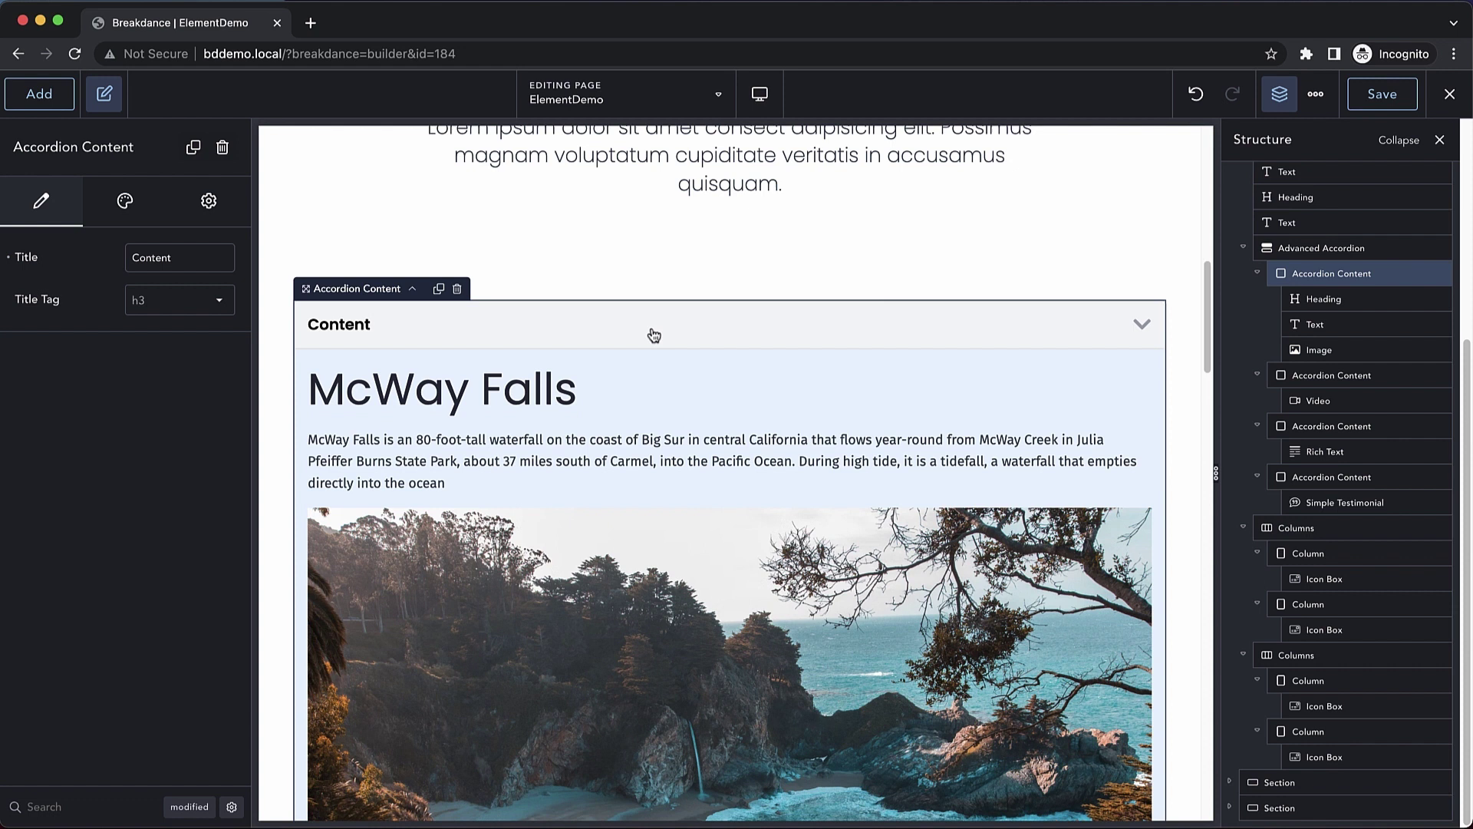
click(1256, 273)
click(1264, 379)
click(1258, 376)
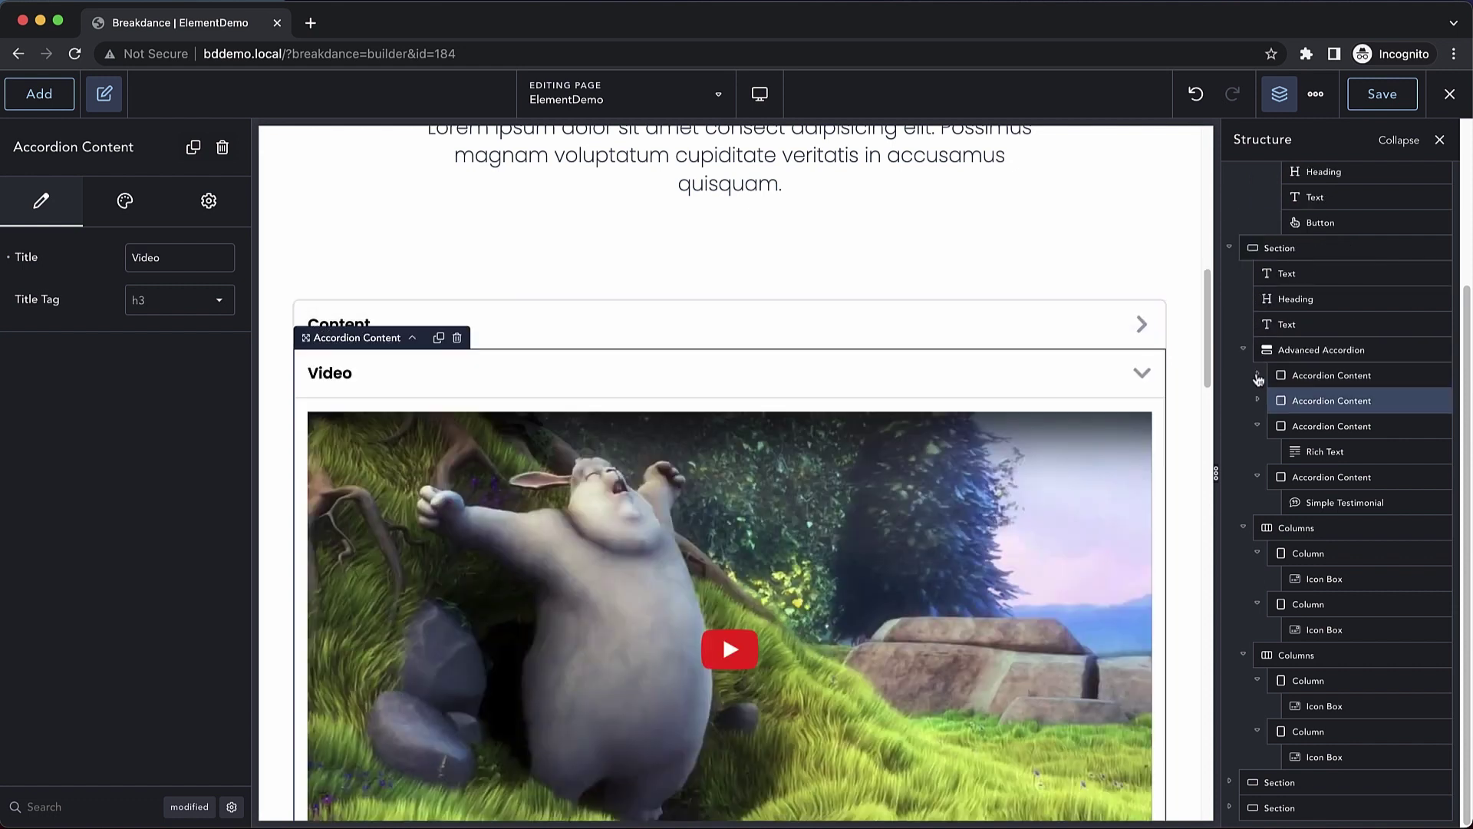
click(1258, 421)
click(1258, 479)
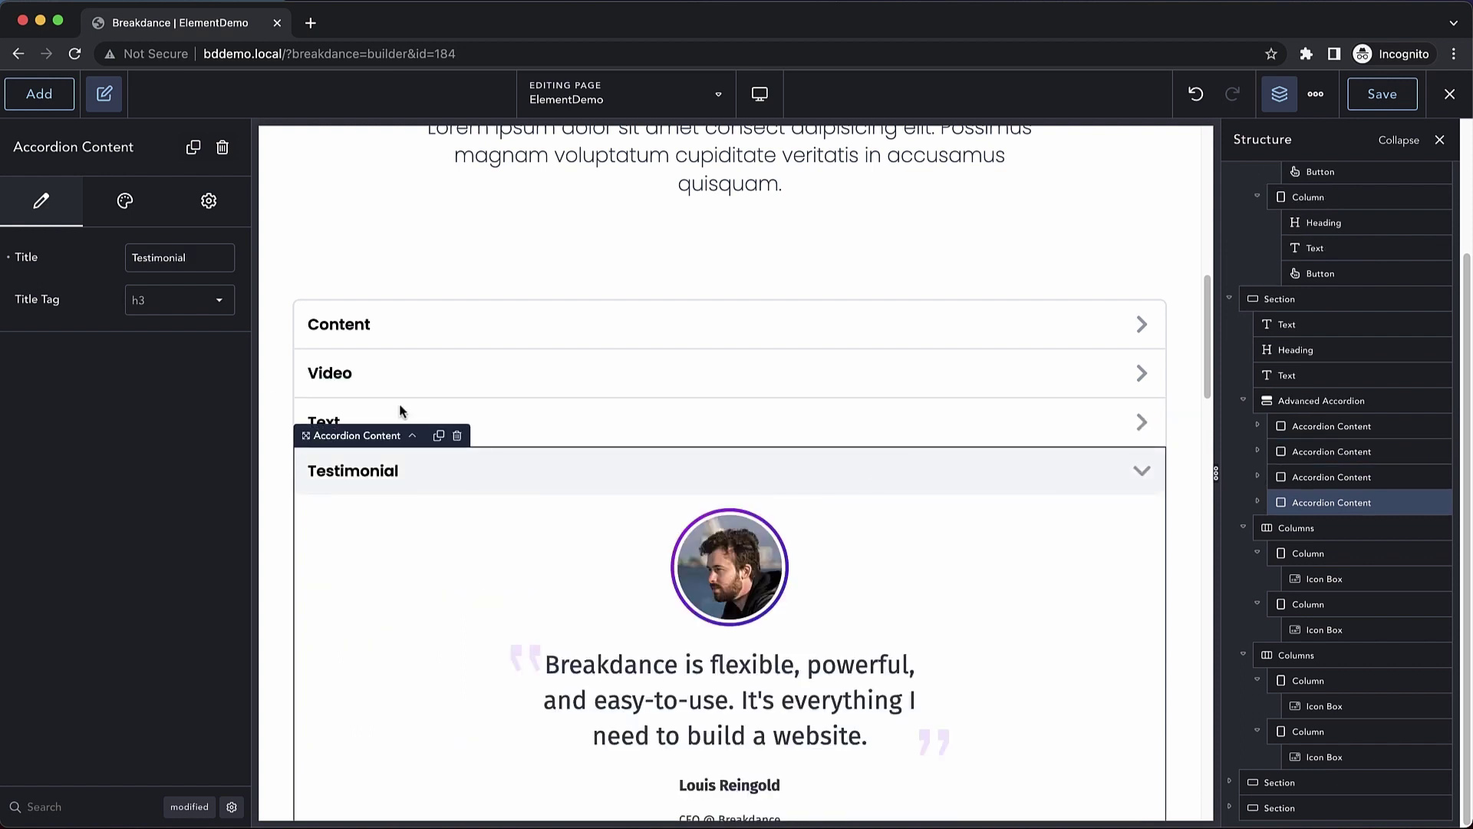
Retitle the Testimonial item 'Mobile Notifications' and the Text item 'No Hidden Fees'
double_click(195, 257)
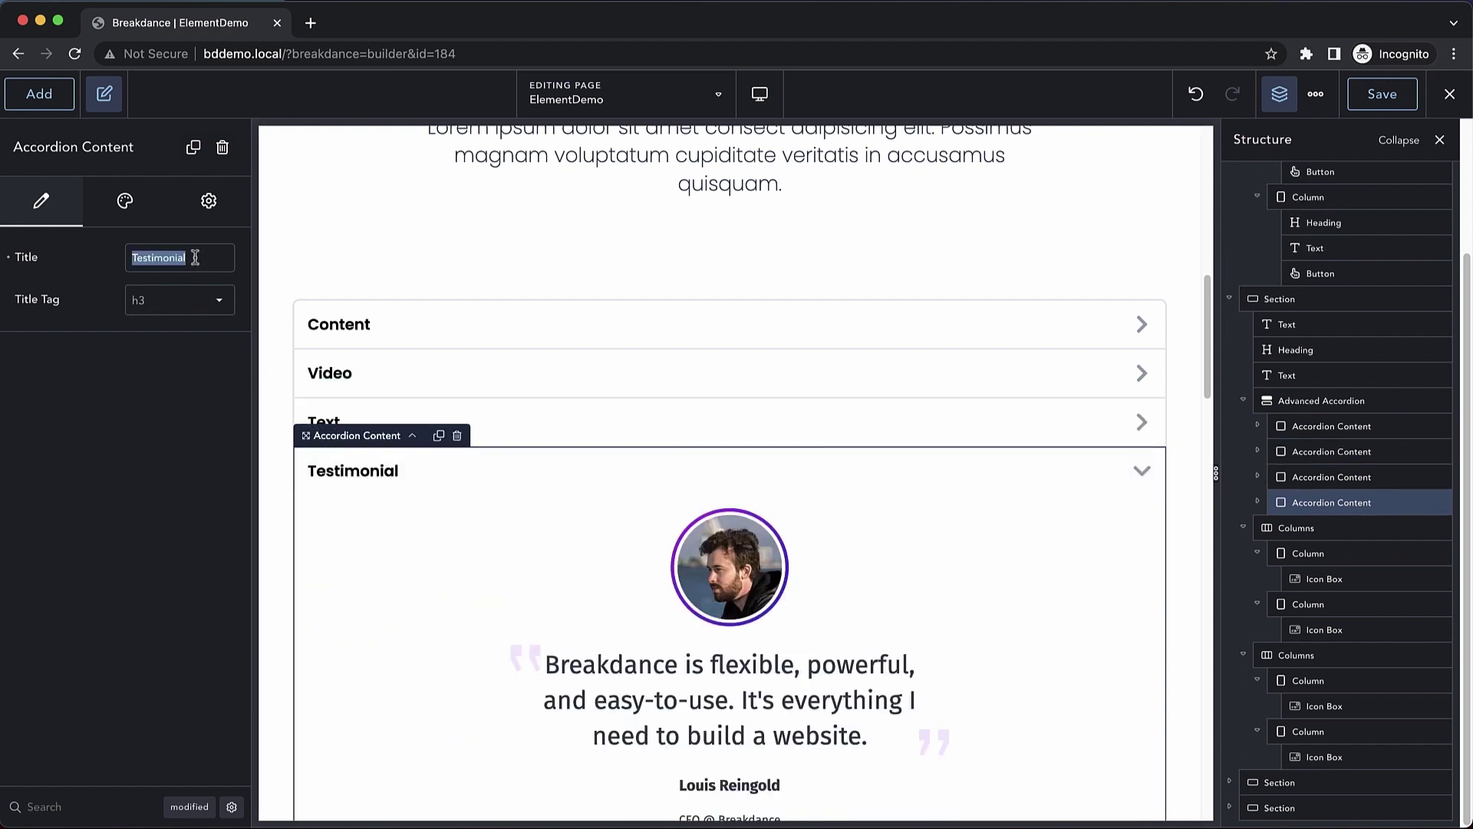
scroll(404, 324, down, 5)
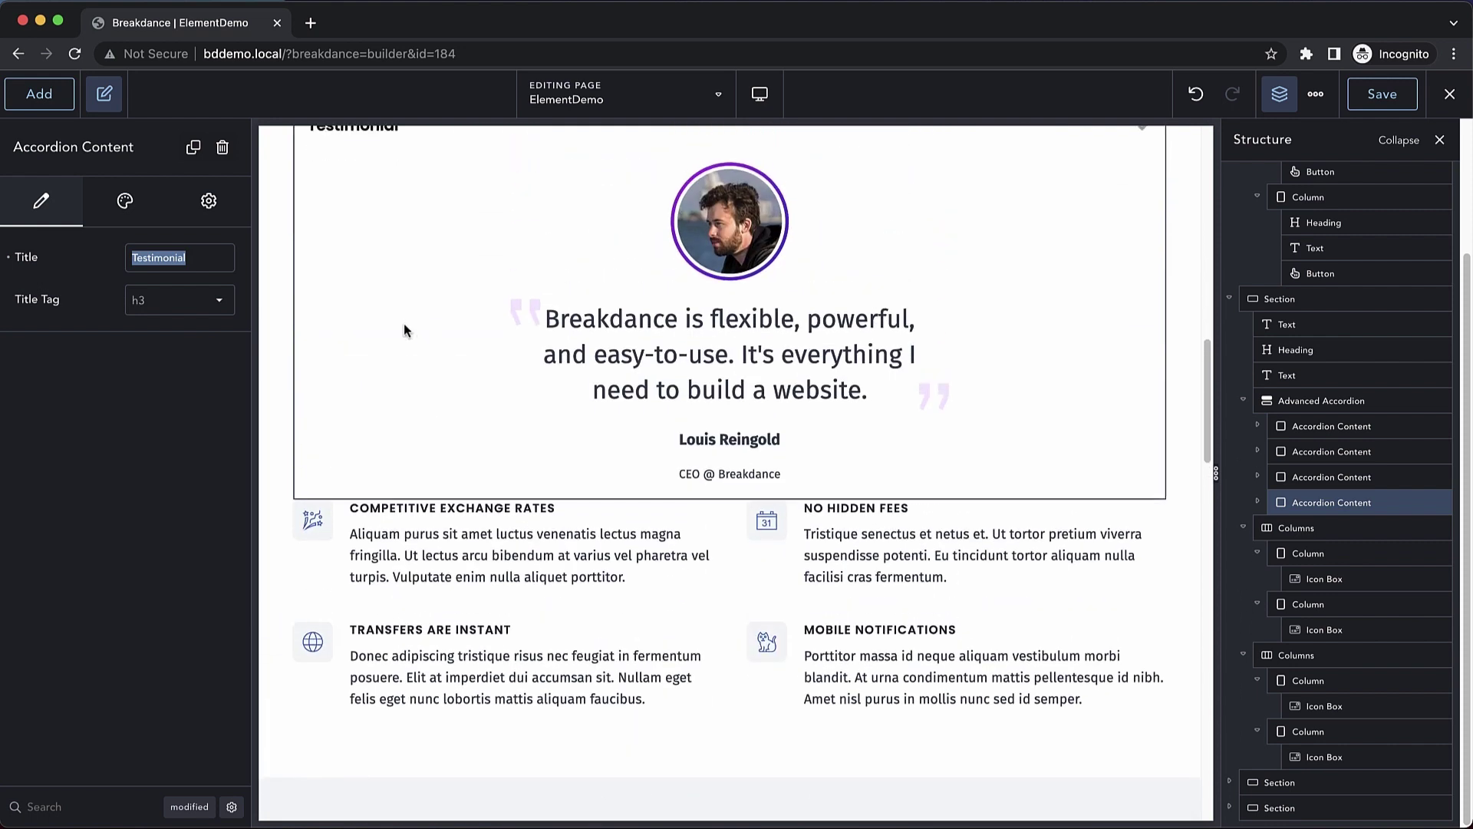
scroll(404, 324, up, 1)
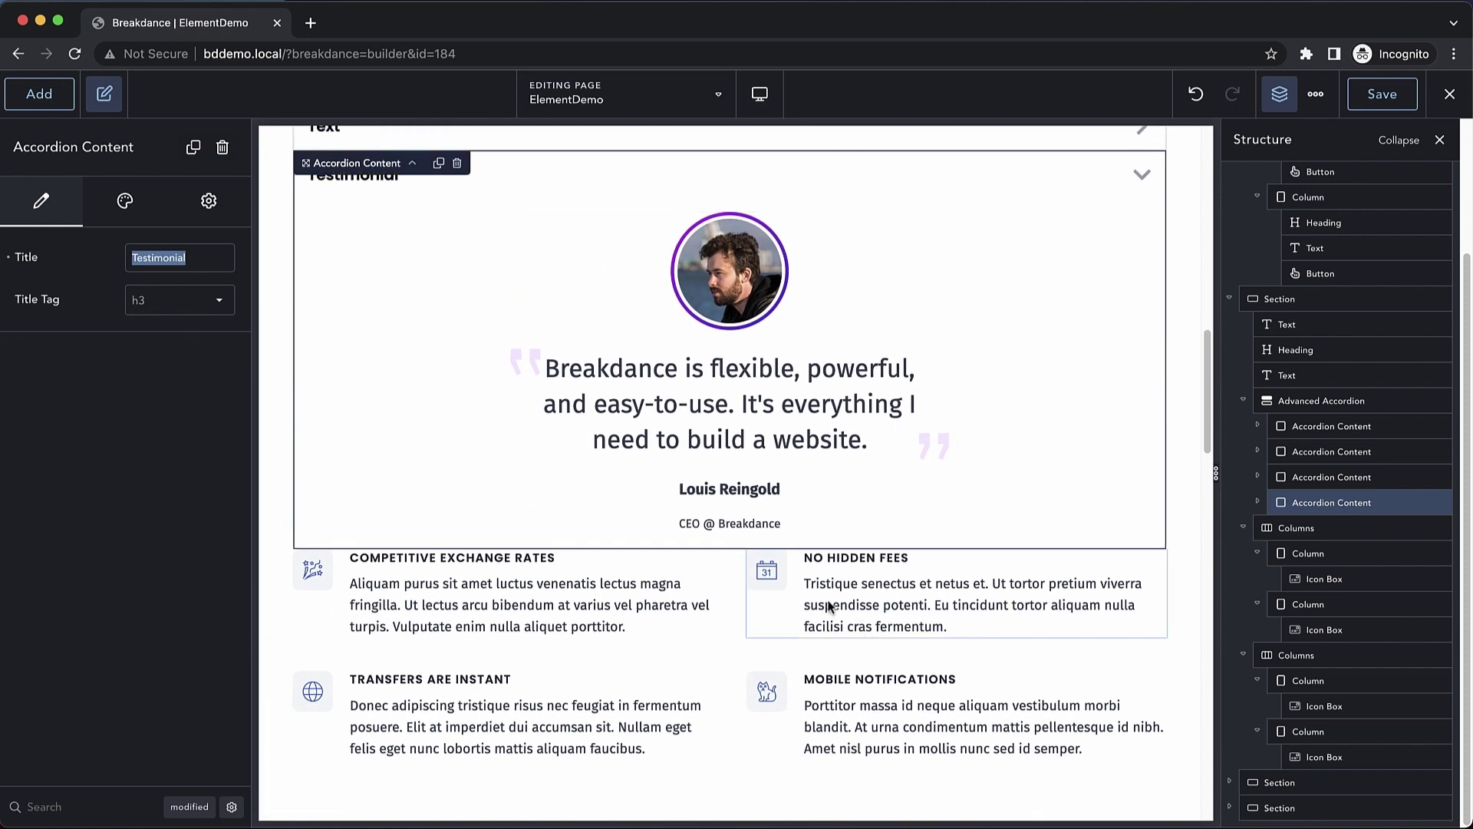
scroll(583, 537, up, 1)
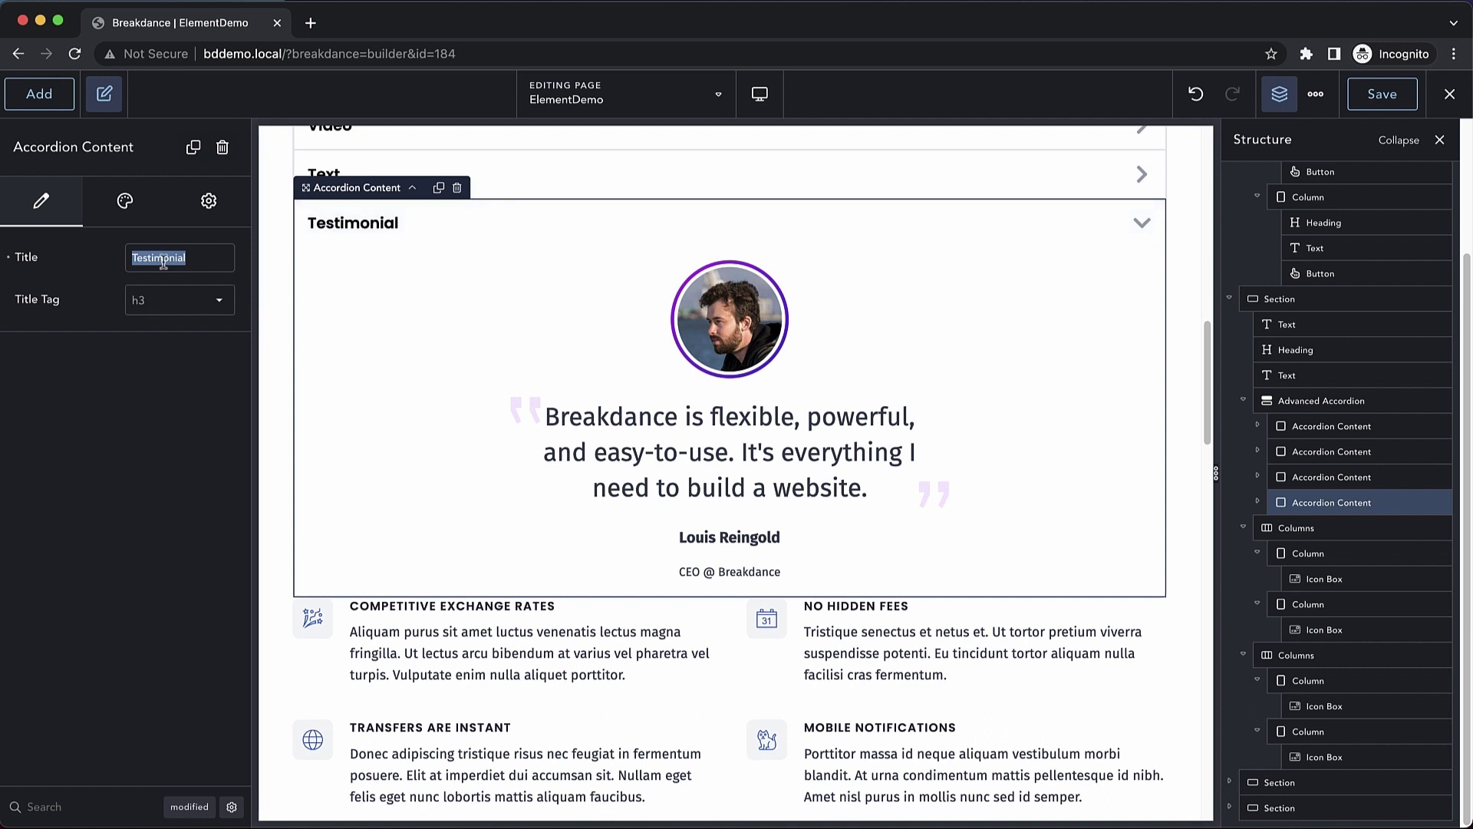
text(Mobile Notificati)
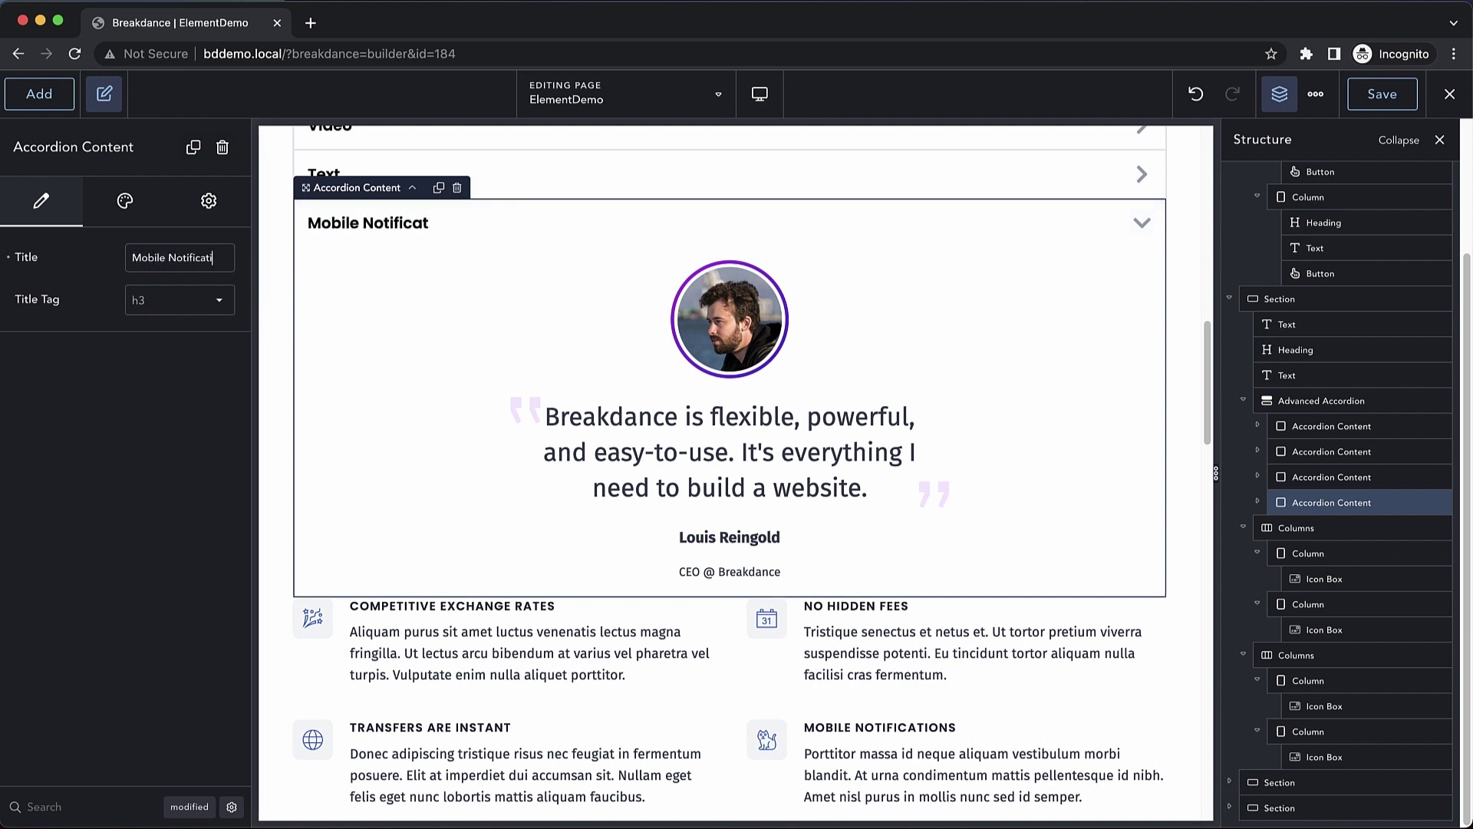
text(ons)
click(521, 185)
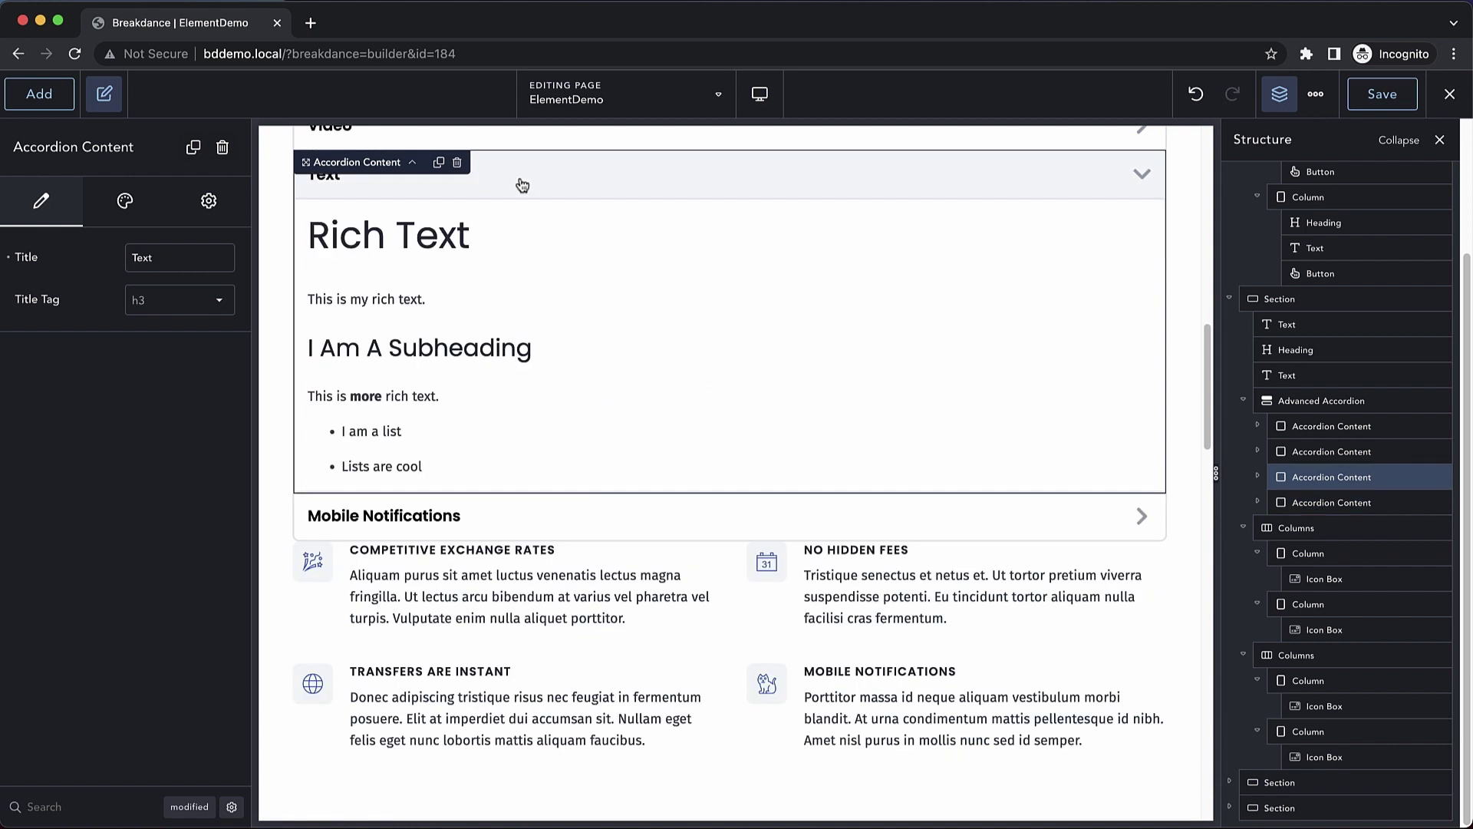
text(No Hidden Fees)
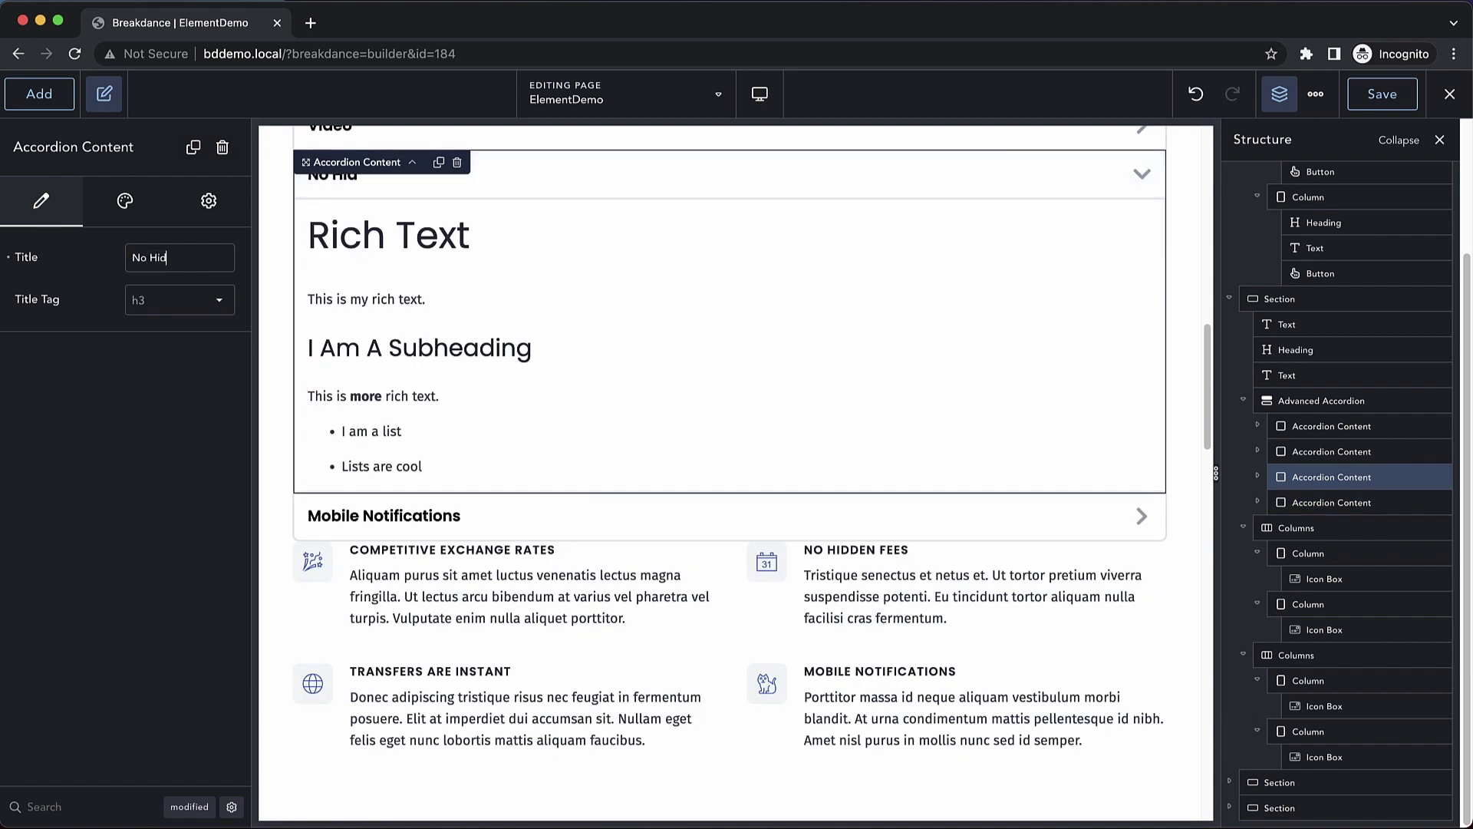
Retitle the Video item 'Transfers Are Instant' and the first item 'Competitive Exchange Rates'
click(537, 137)
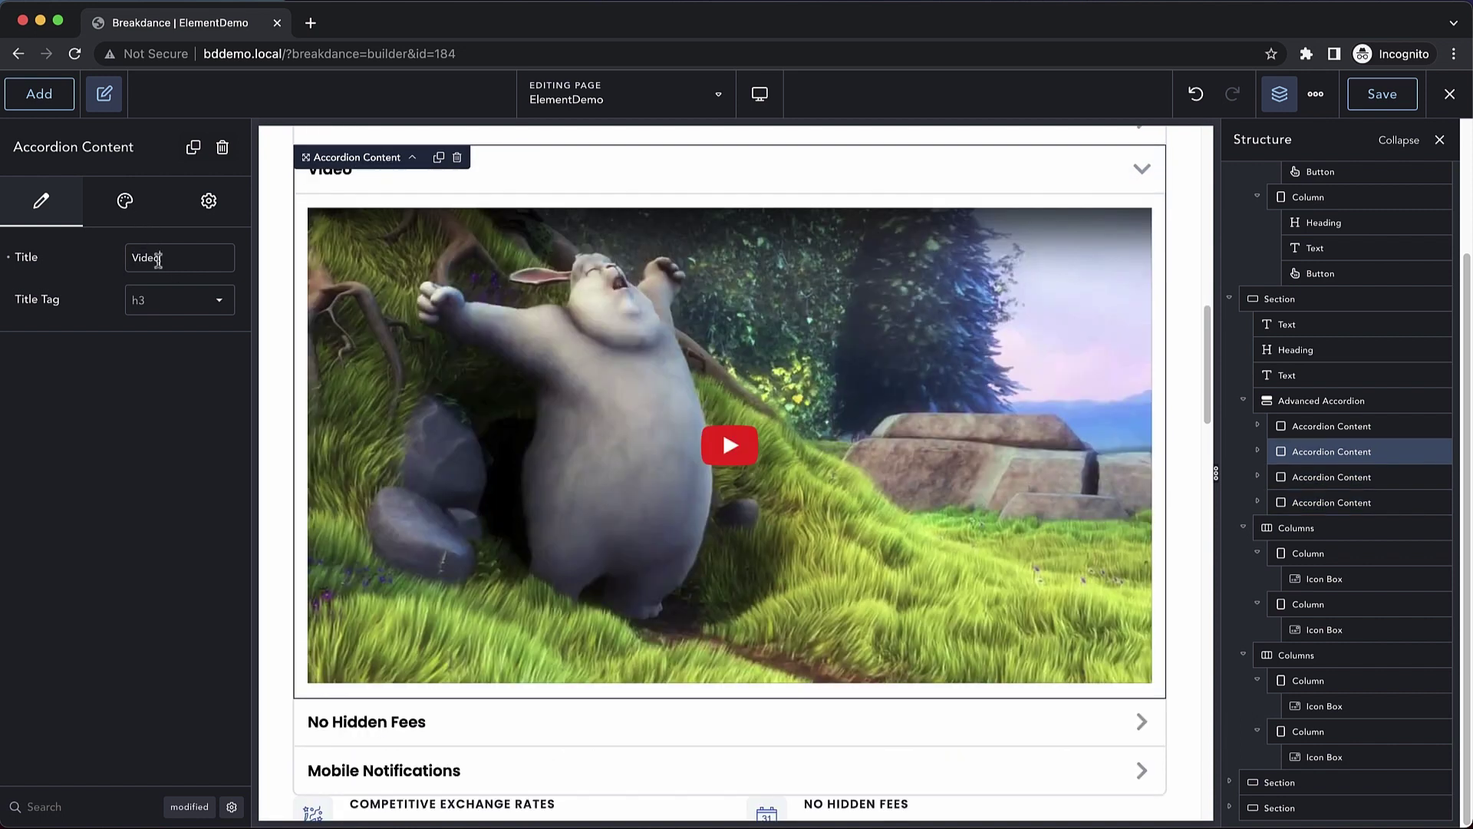
double_click(145, 257)
text(Transfers Are Instant)
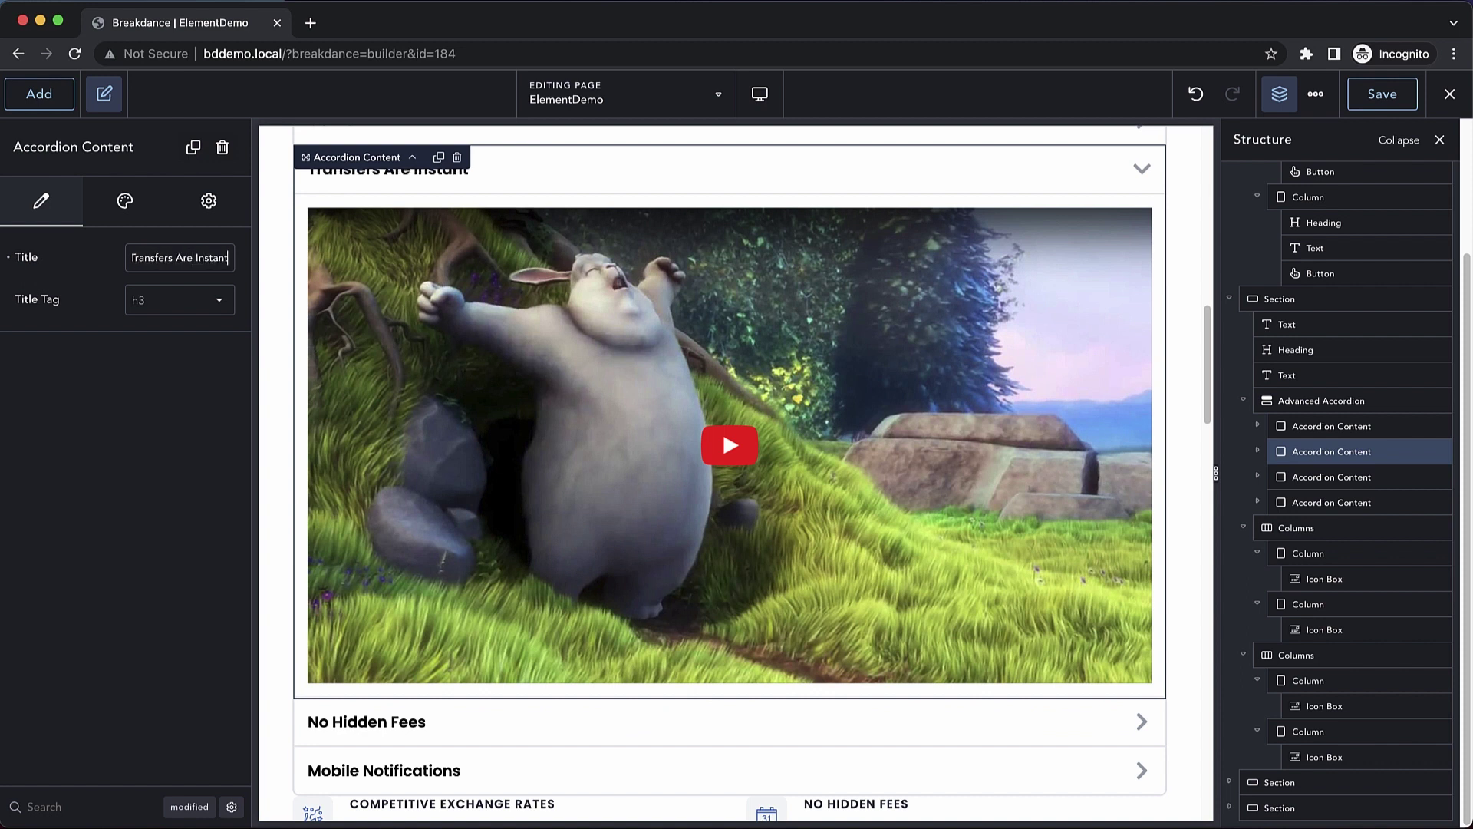
scroll(564, 343, down, 3)
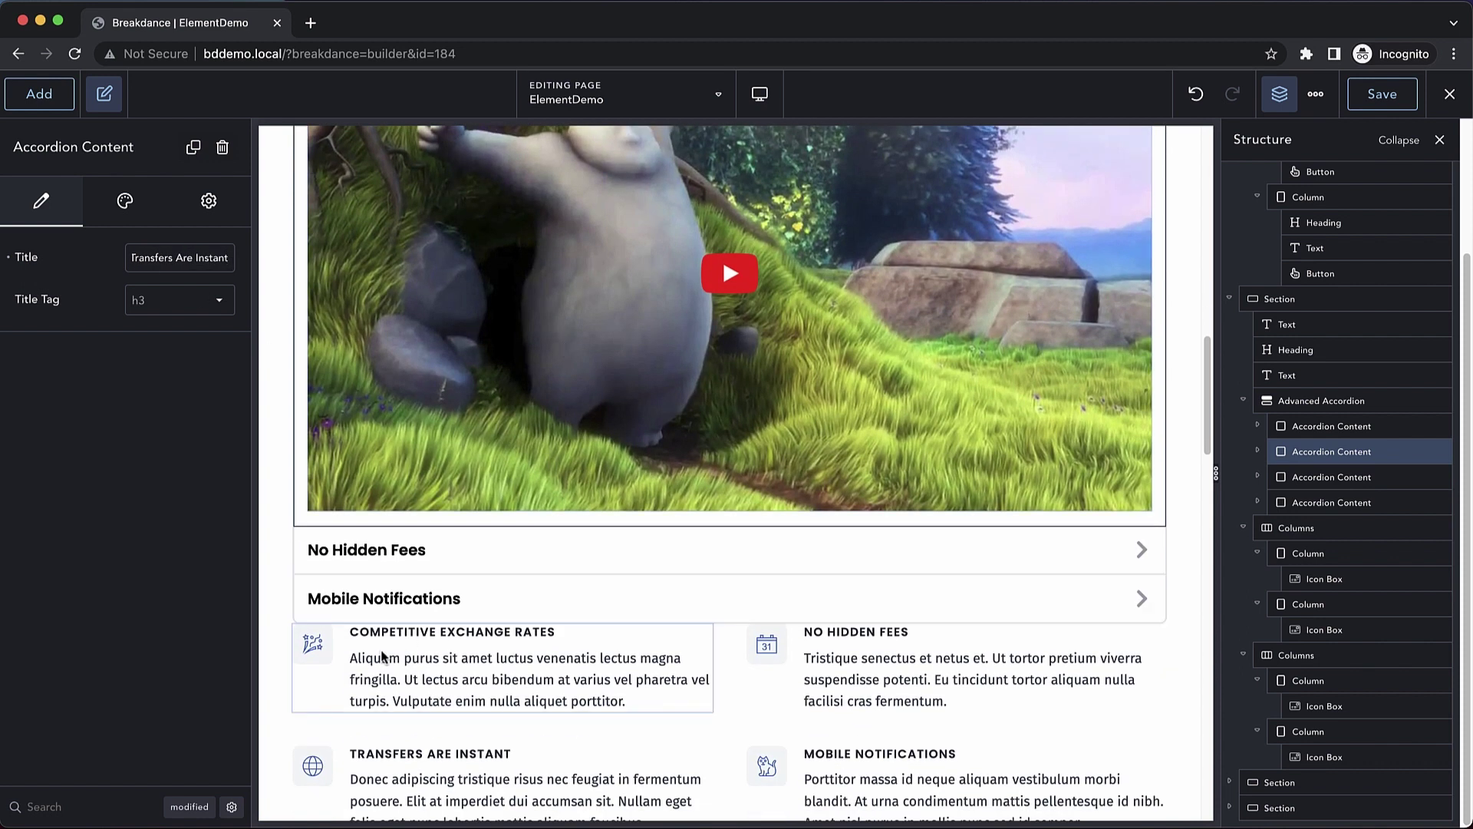
scroll(415, 642, up, 6)
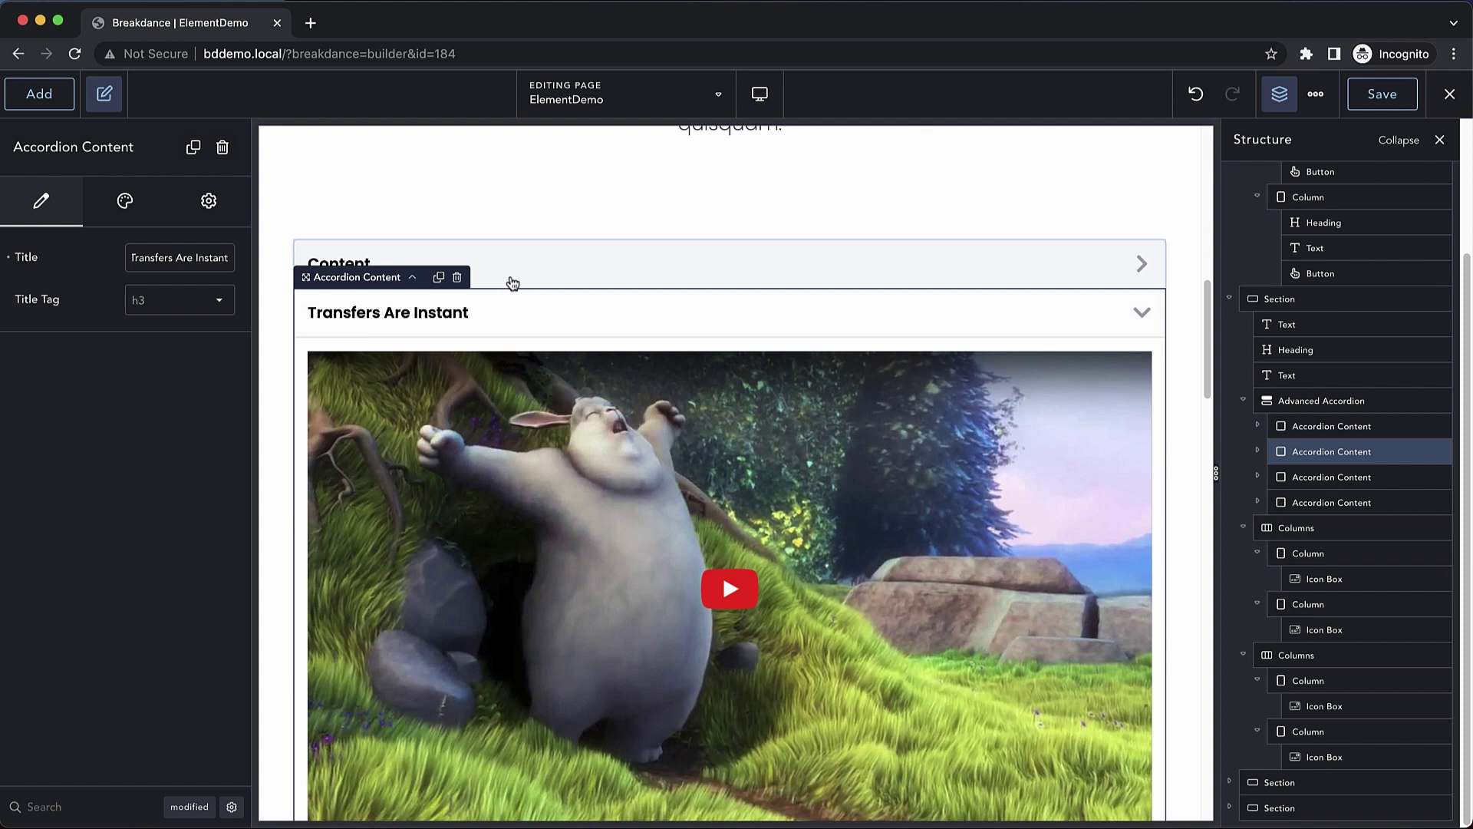
click(510, 281)
double_click(187, 258)
text(Comp)
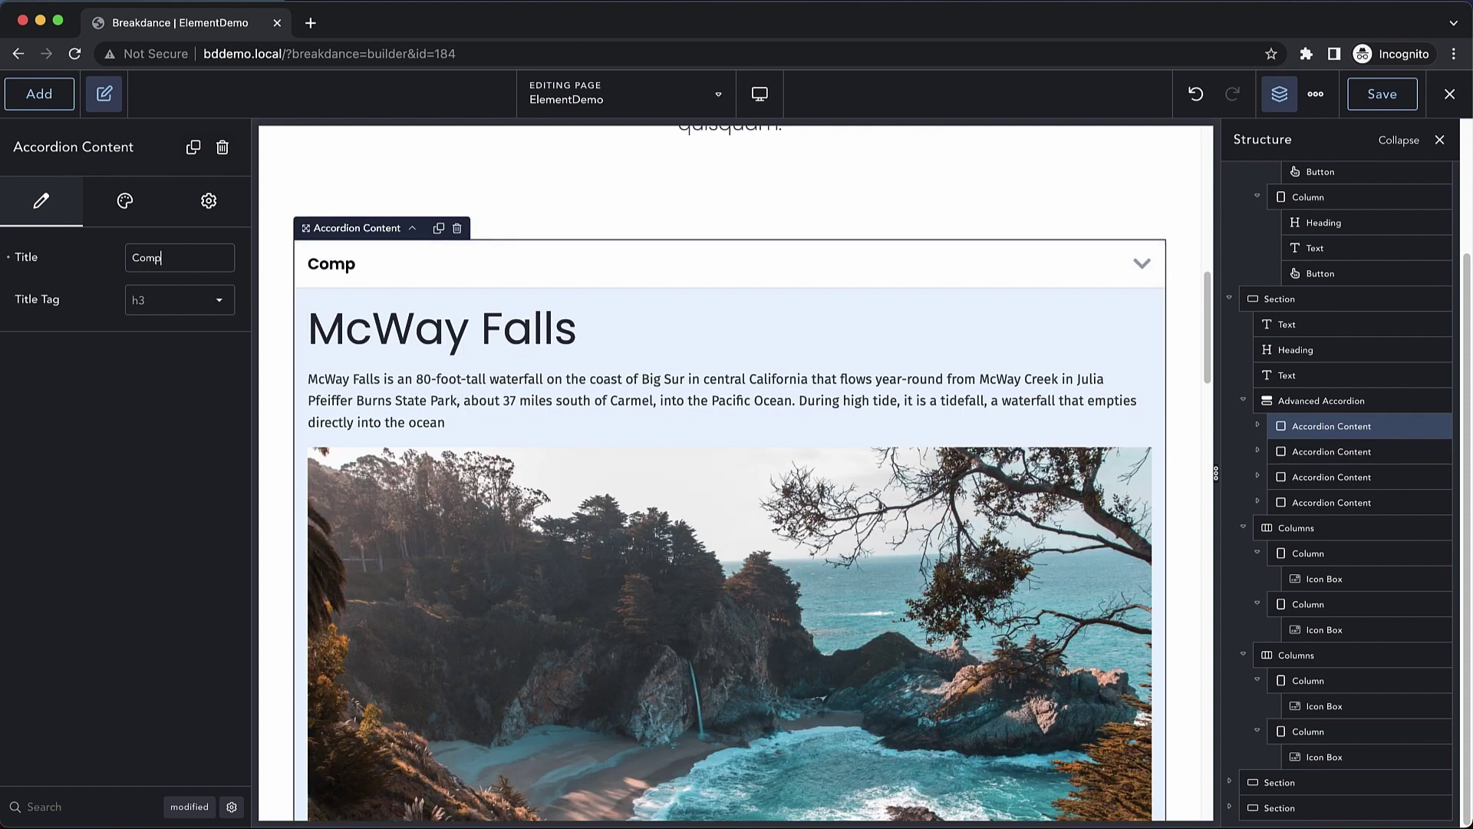
text(etitive Exchange Rates)
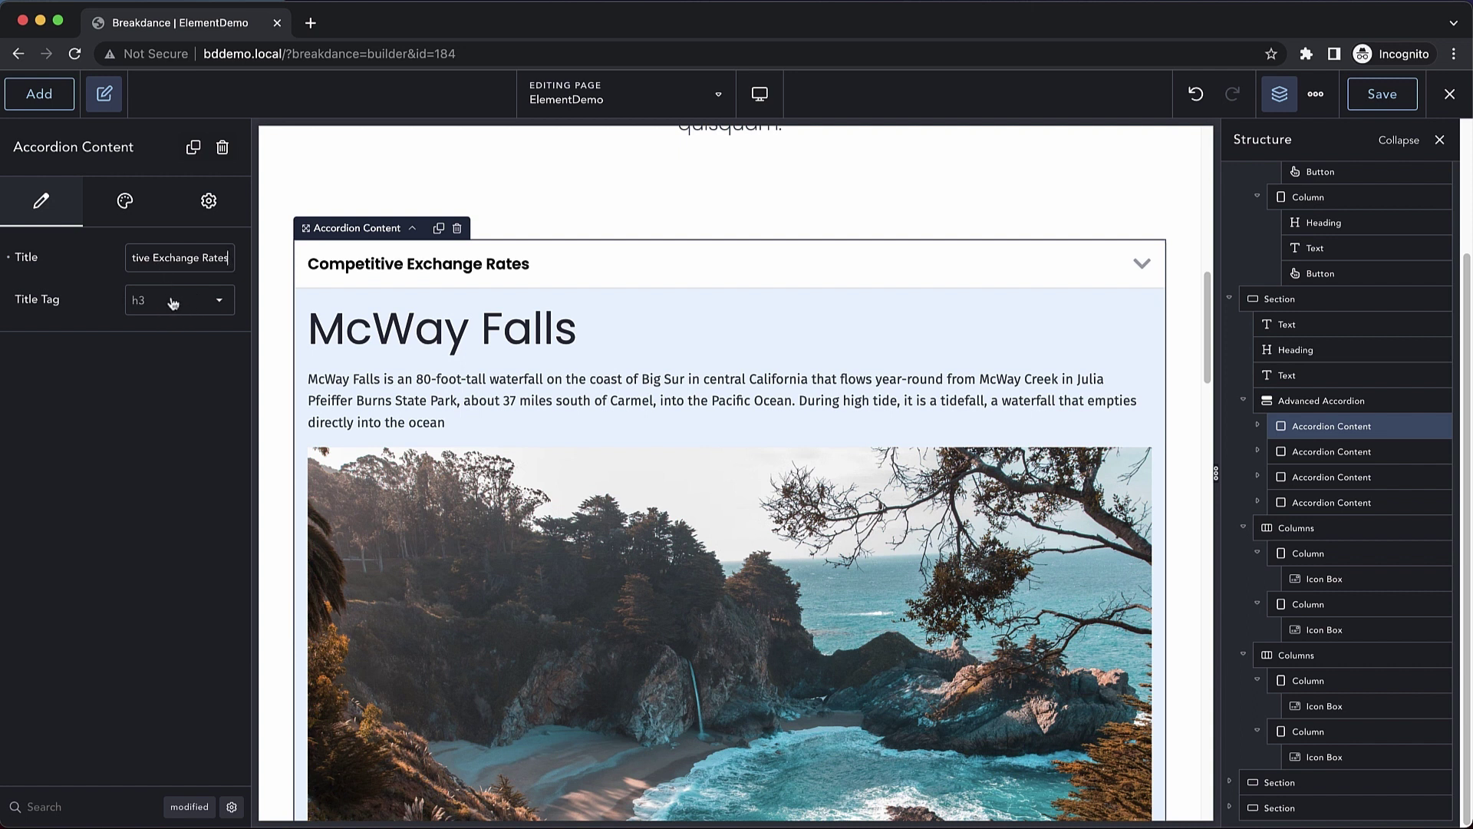
Review the item's Container, Layout and Text Colors style options in turn
click(125, 202)
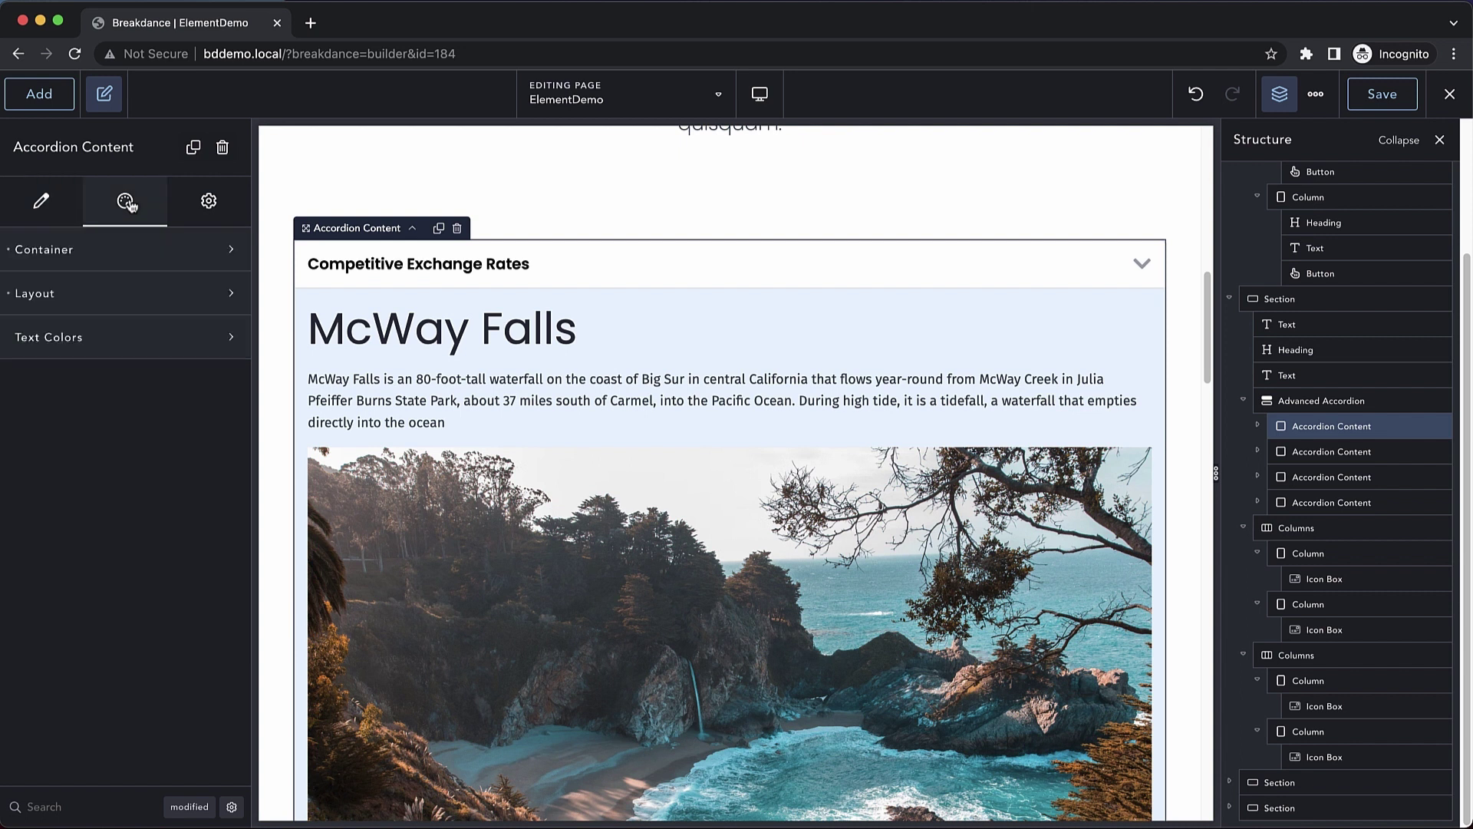
click(187, 256)
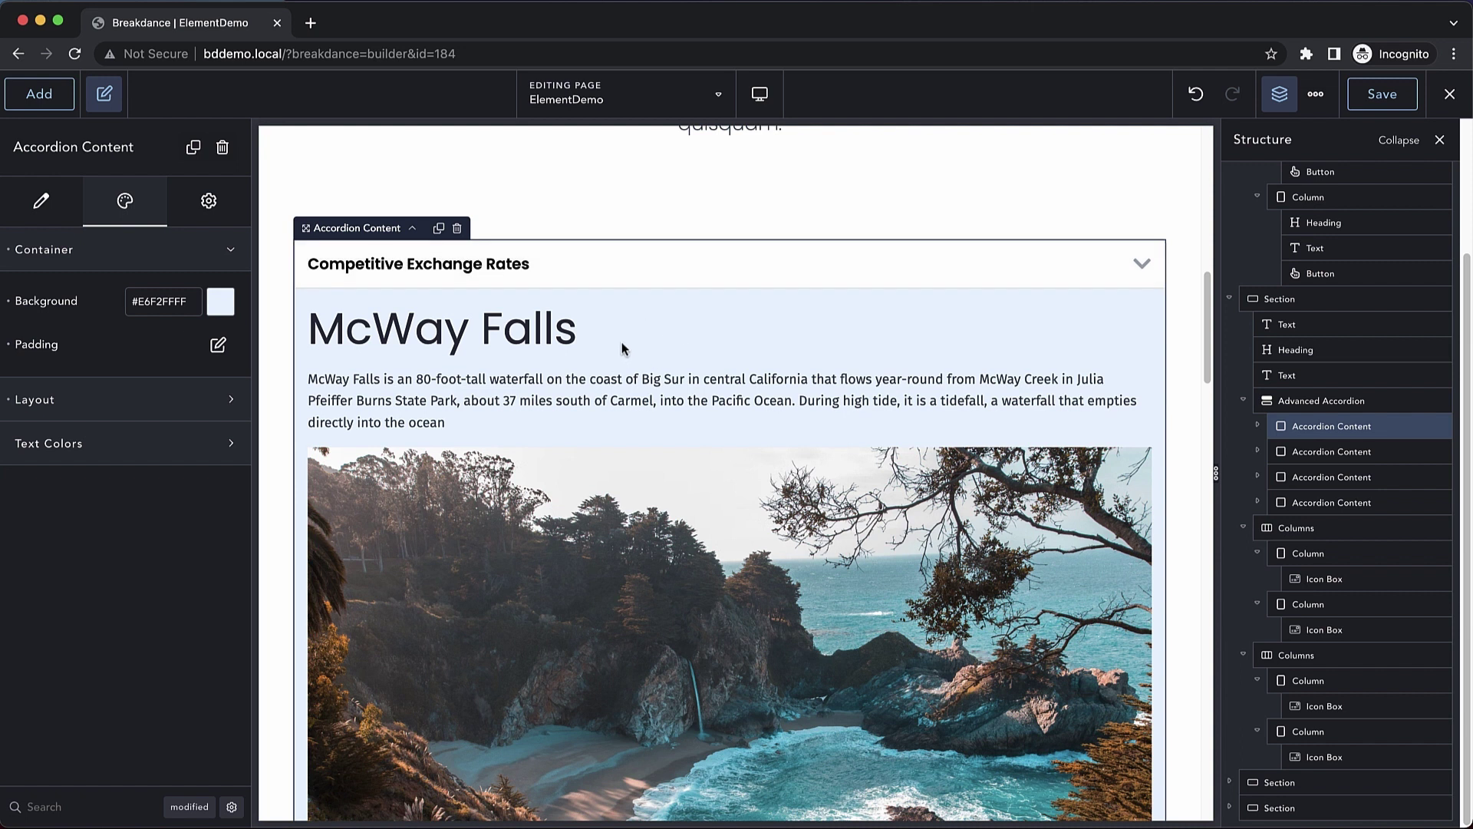
click(231, 250)
click(201, 293)
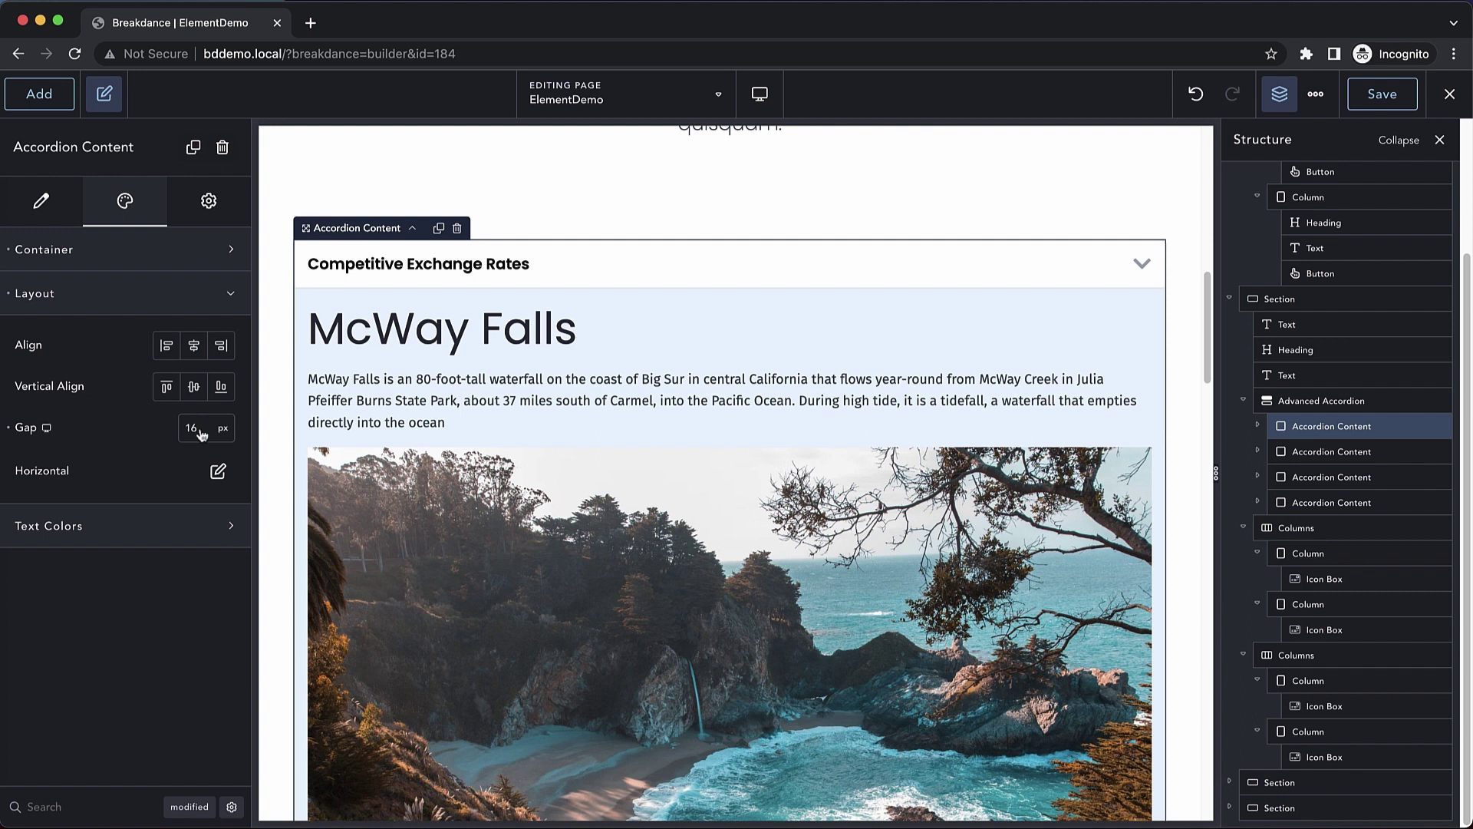
click(154, 311)
click(144, 339)
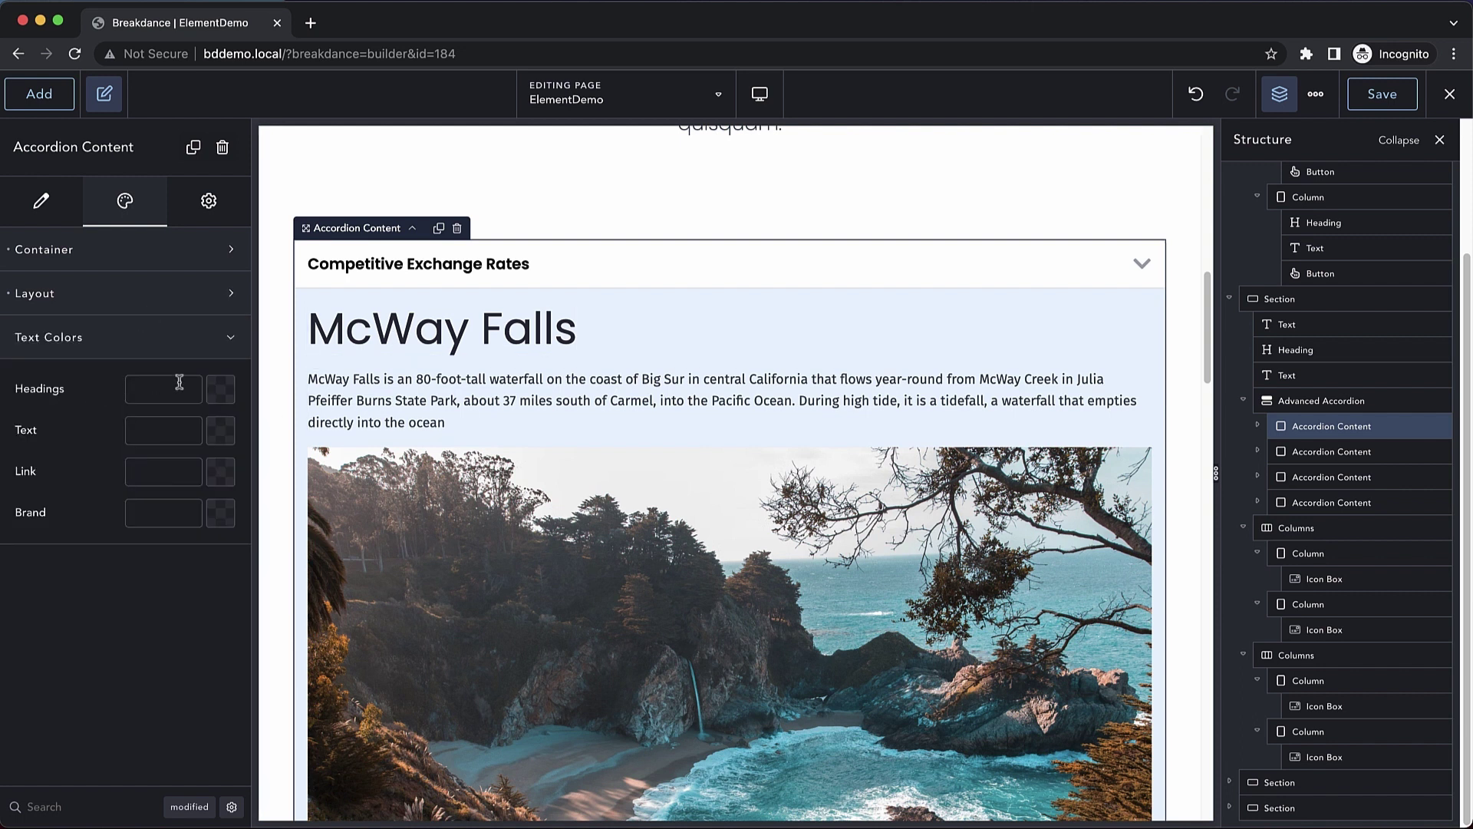
Delete the McWay Falls heading, description paragraph and waterfall image from the first item
click(502, 347)
key(Delete)
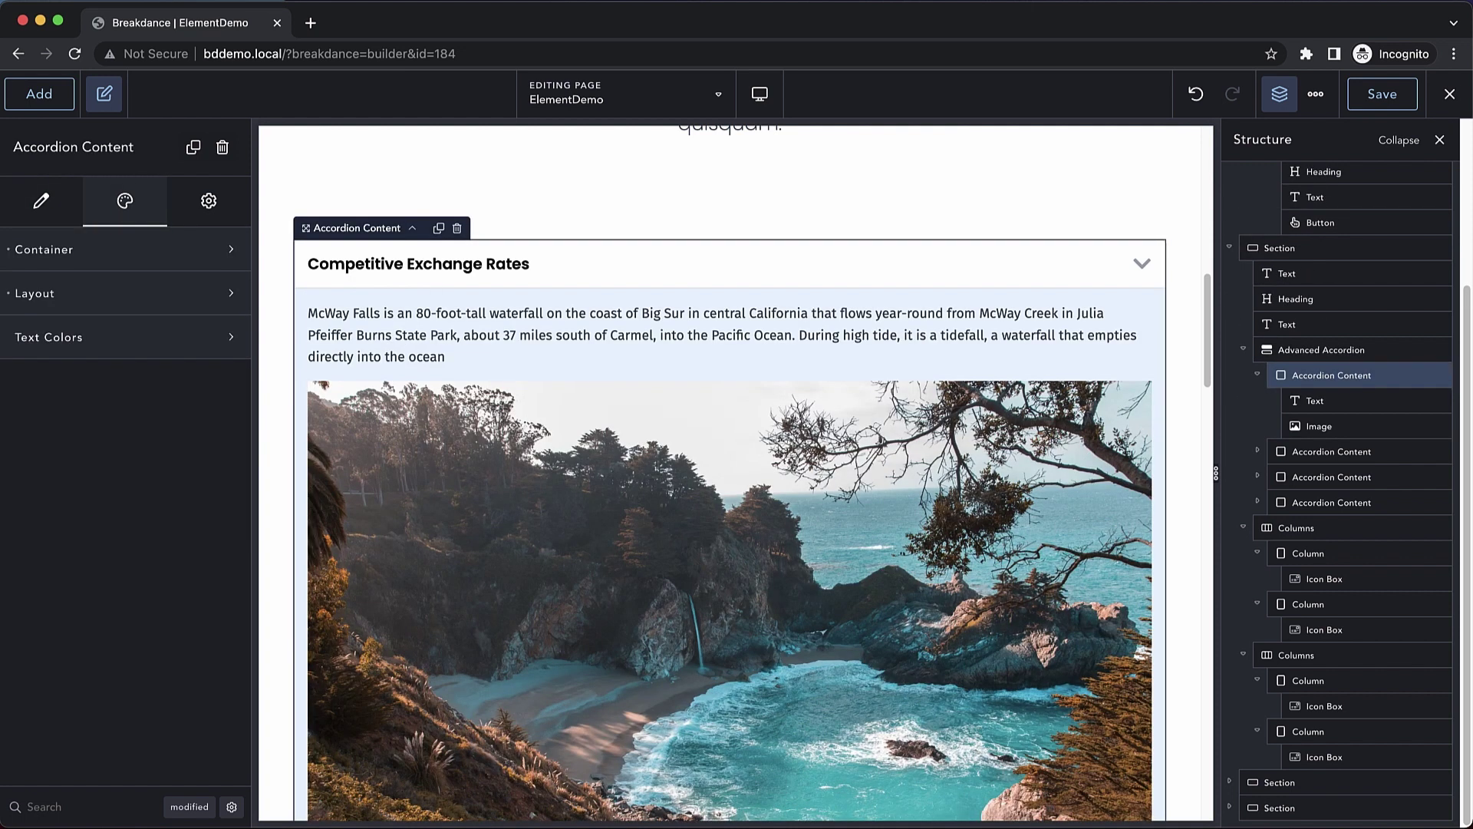
click(500, 316)
key(Delete)
click(468, 350)
key(Delete)
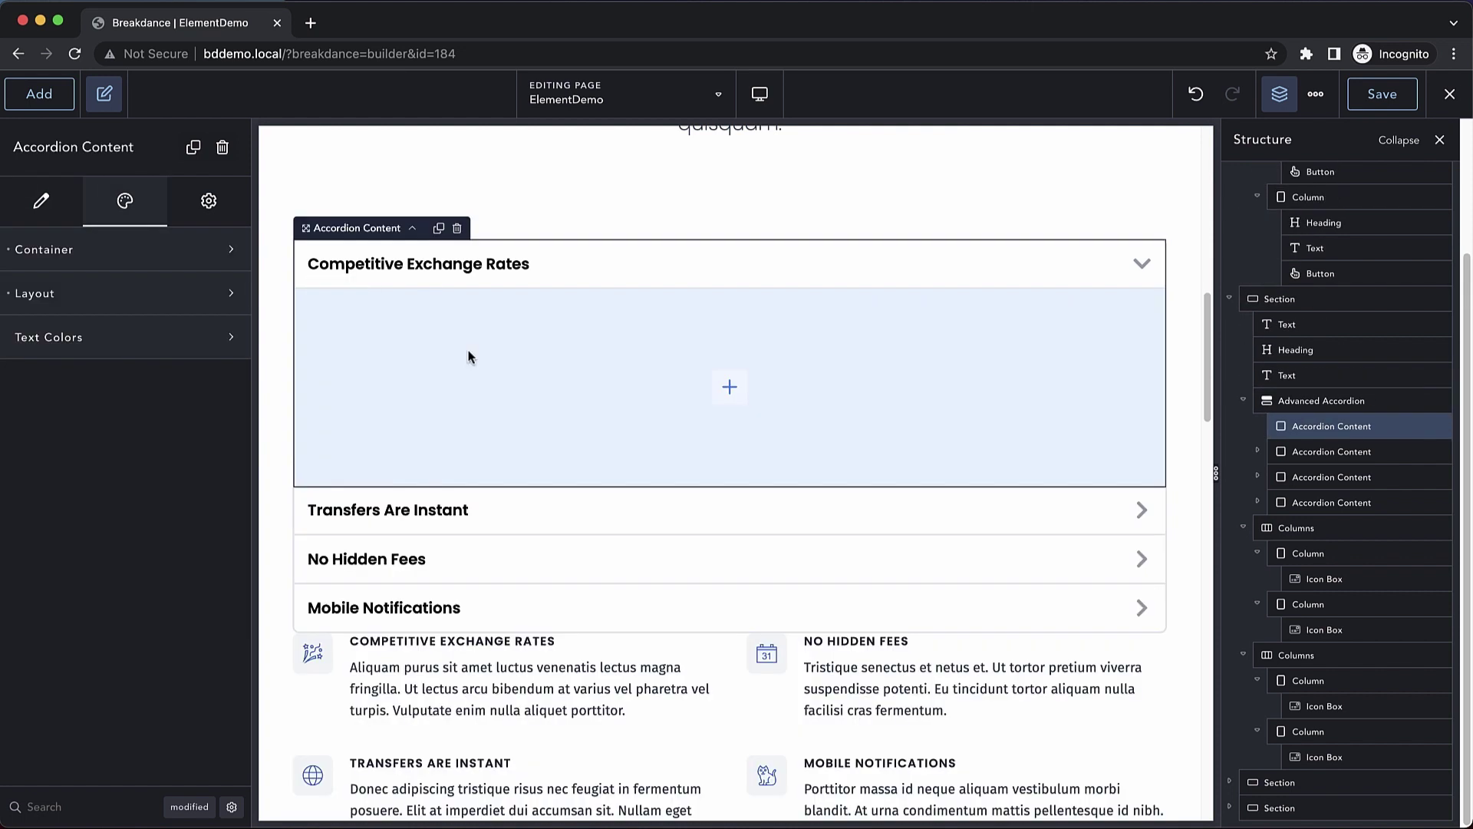
Move the Competitive Exchange Rates icon box into the first accordion item
scroll(482, 383, down, 2)
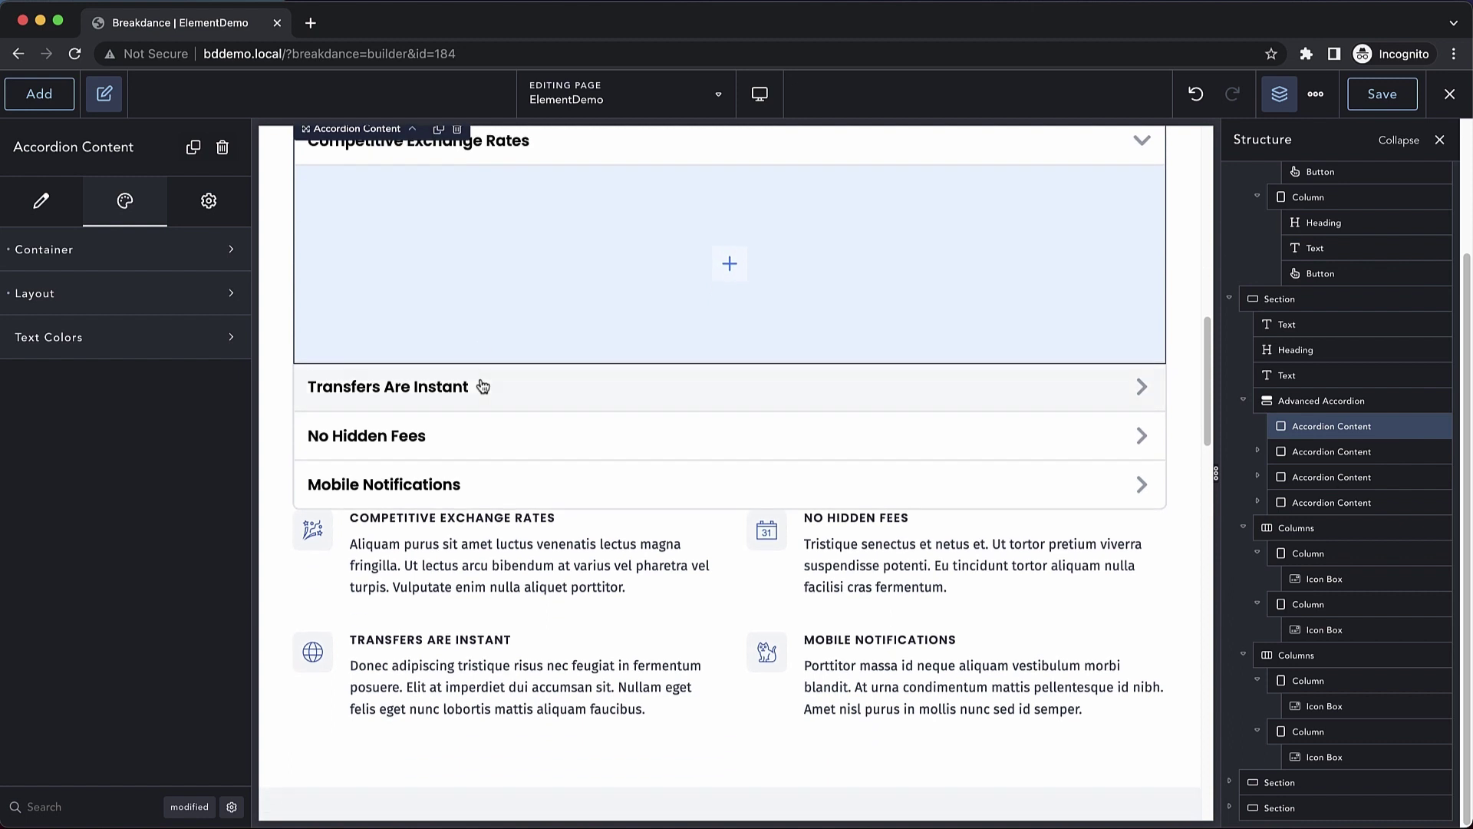
click(660, 542)
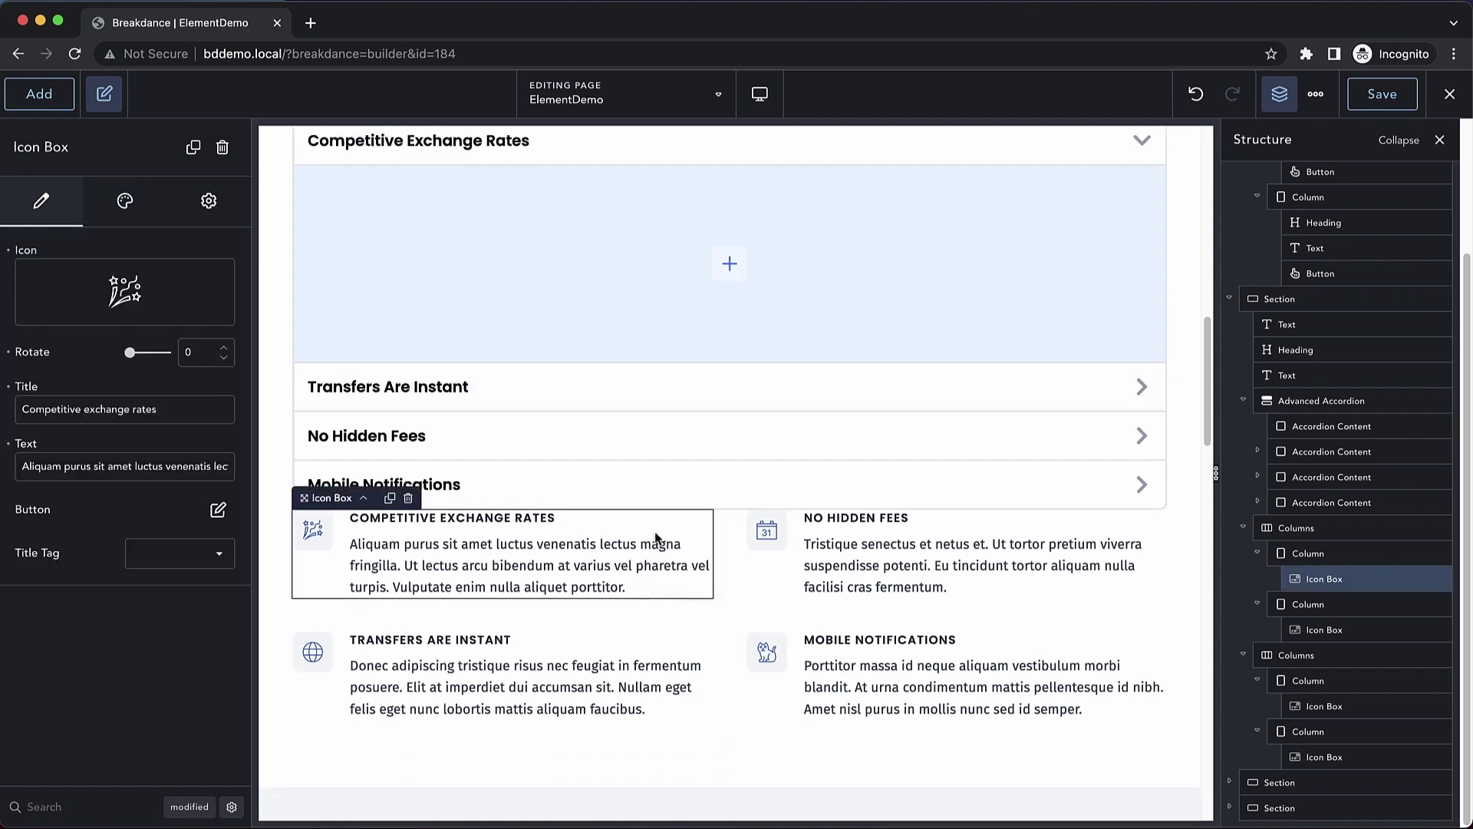
drag(656, 537, 757, 269)
scroll(693, 430, up, 3)
click(706, 395)
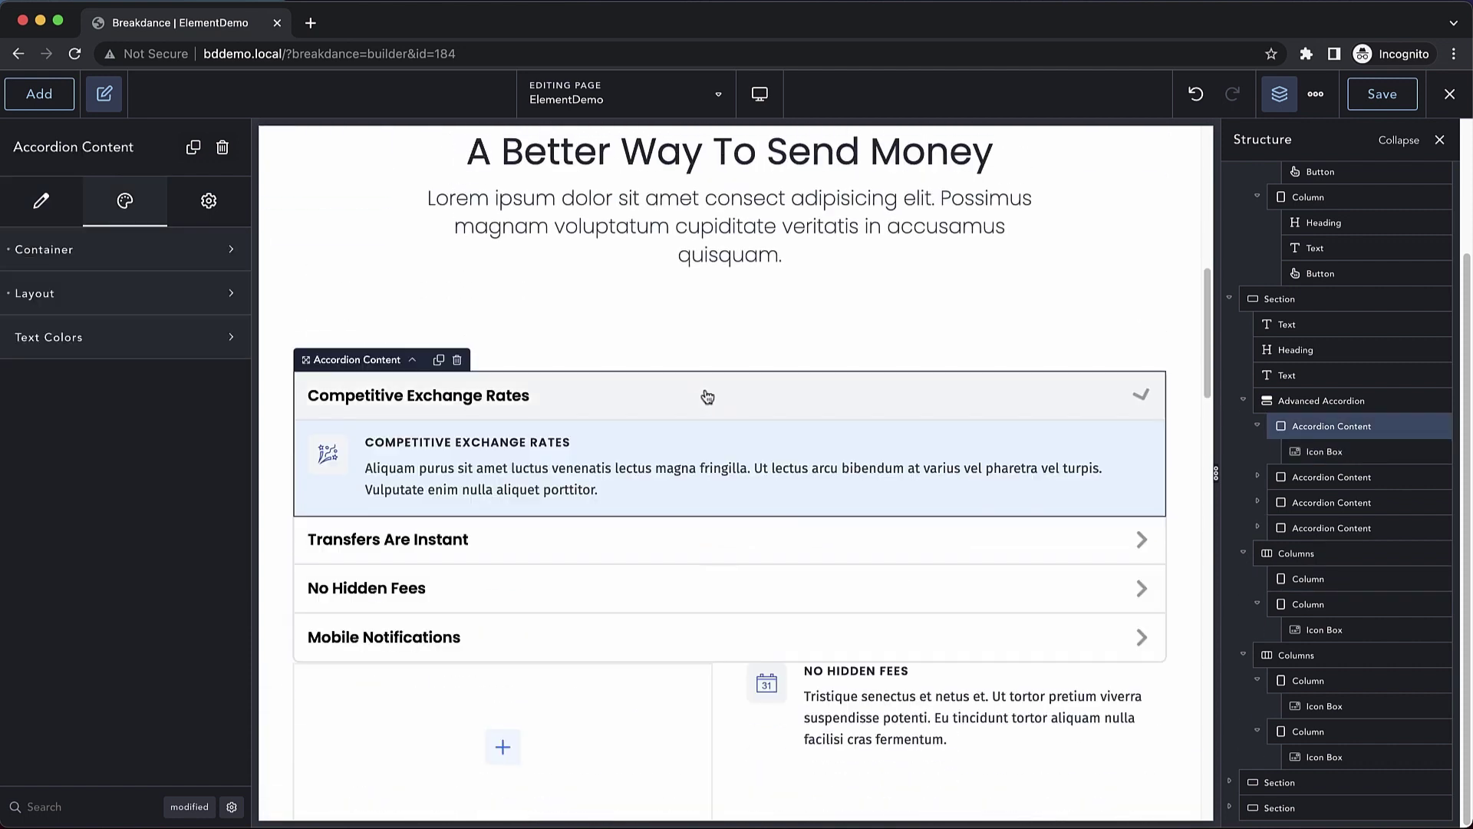
scroll(553, 467, down, 2)
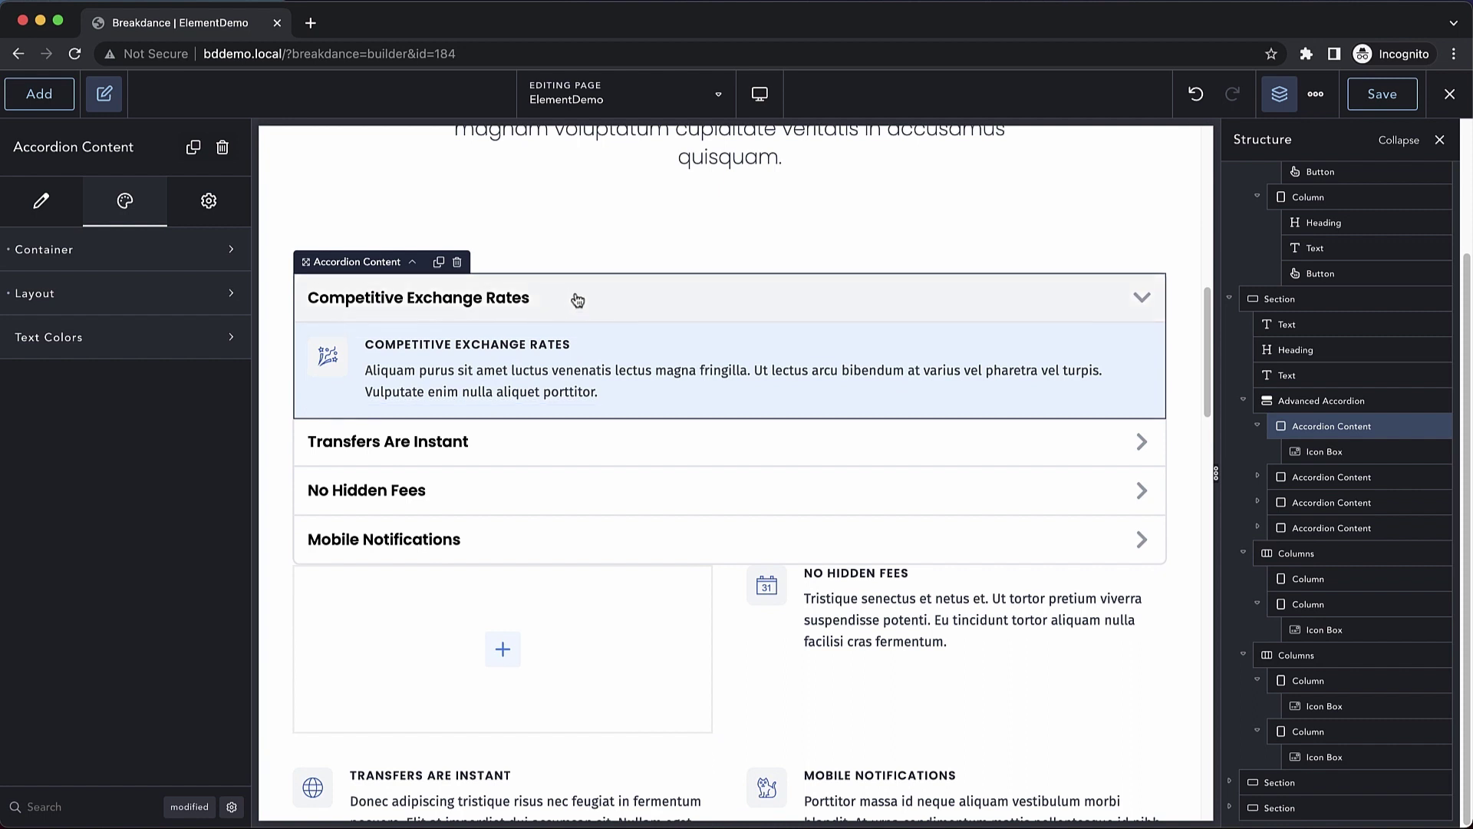
Replace the sample video in Transfers Are Instant with its matching icon box
scroll(645, 461, down, 2)
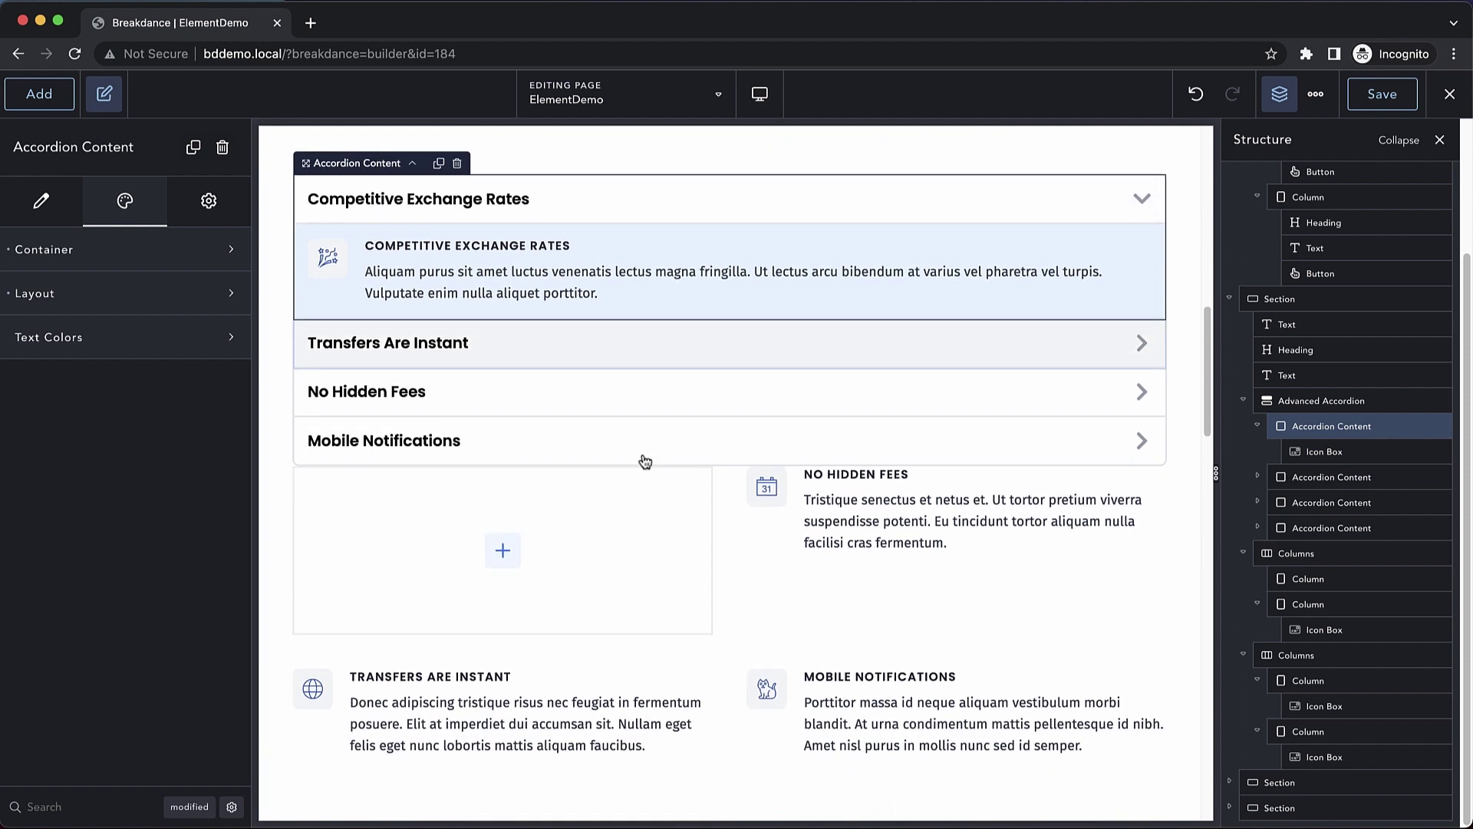
click(686, 342)
scroll(686, 335, down, 2)
click(578, 287)
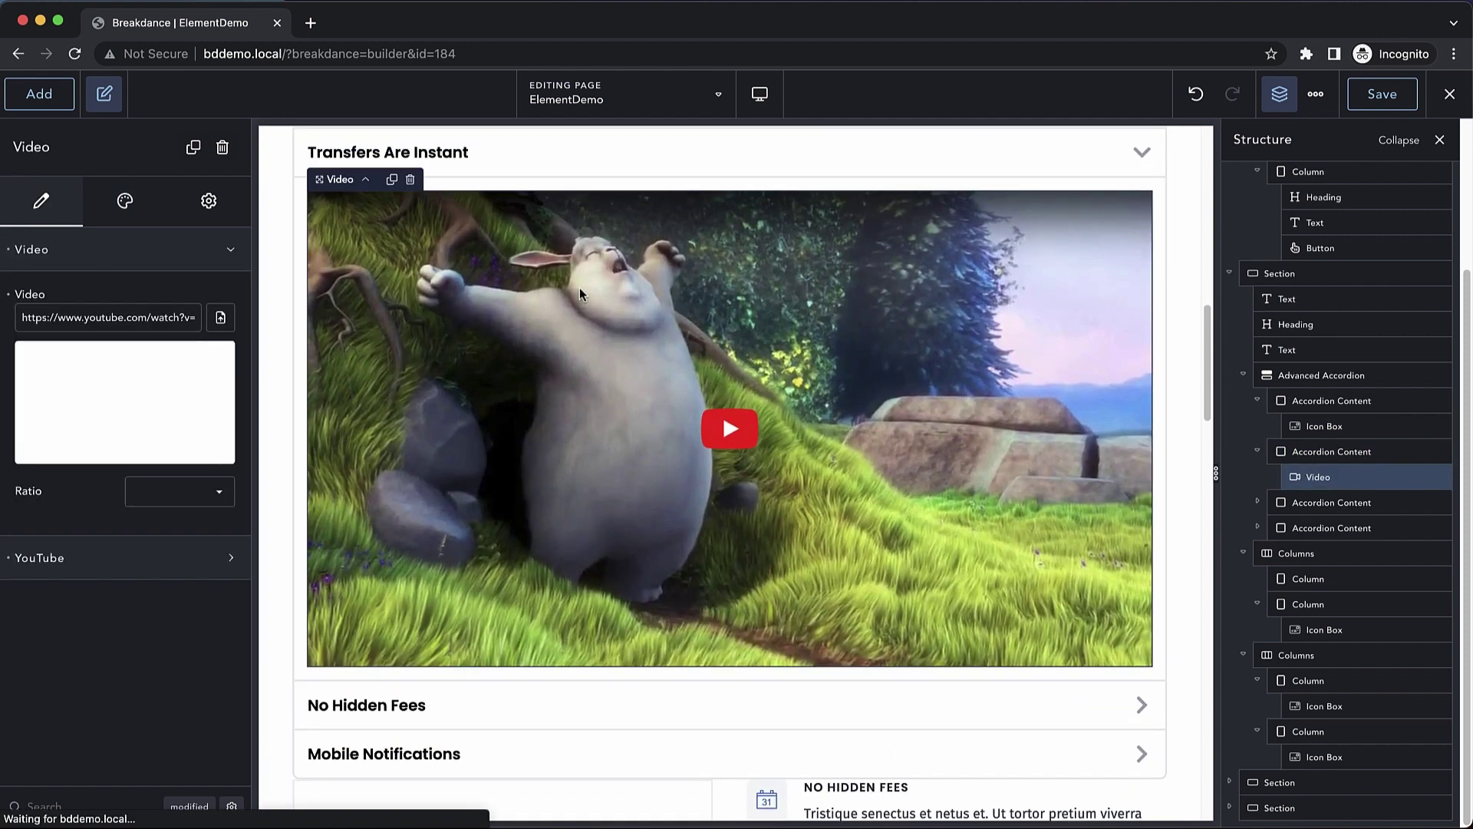
key(Delete)
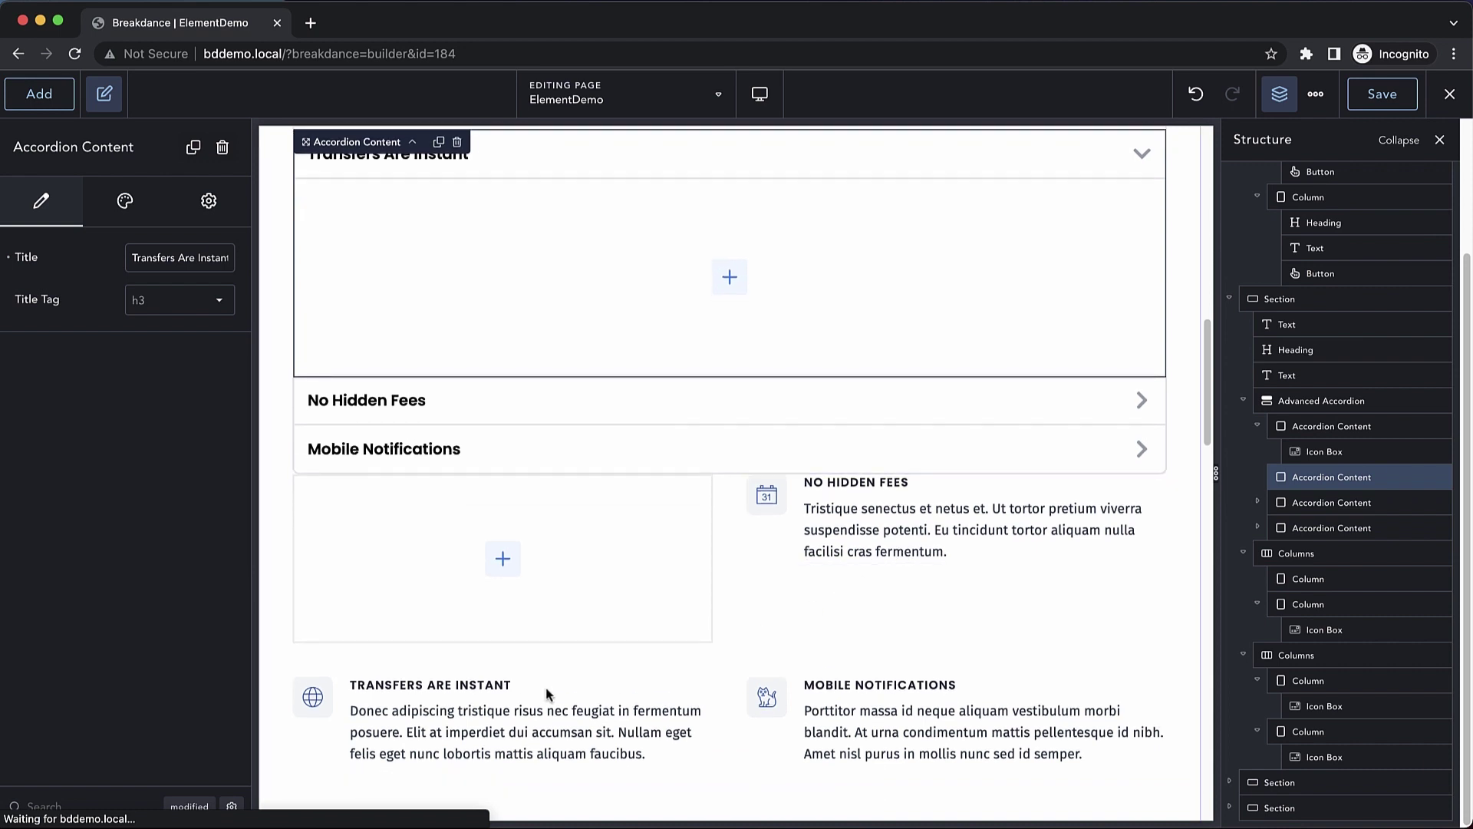
click(550, 690)
drag(549, 691, 583, 276)
Replace the sample rich text in No Hidden Fees with its matching icon box
scroll(663, 338, up, 4)
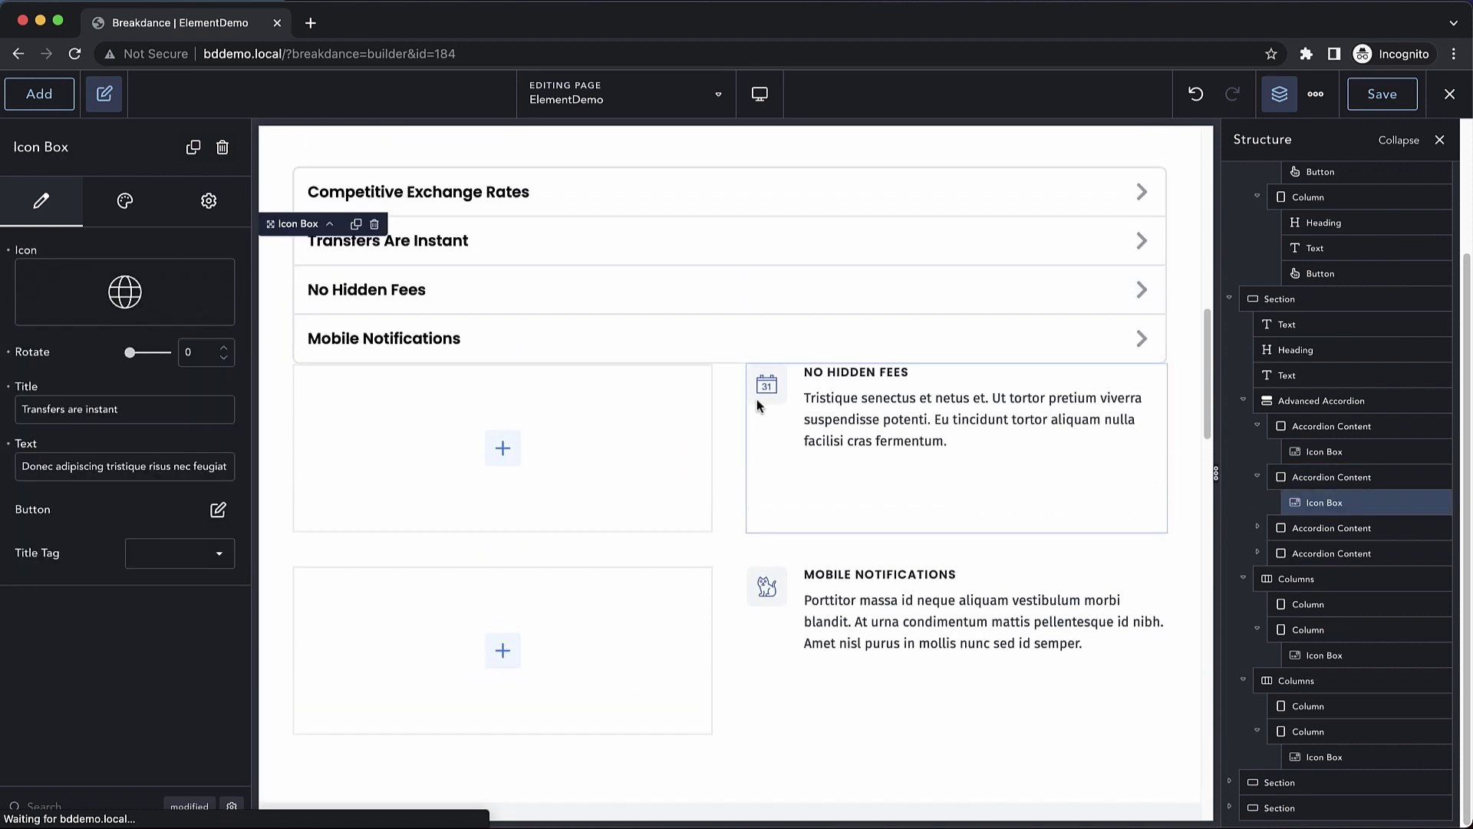
click(666, 361)
scroll(758, 413, down, 1)
scroll(759, 413, down, 3)
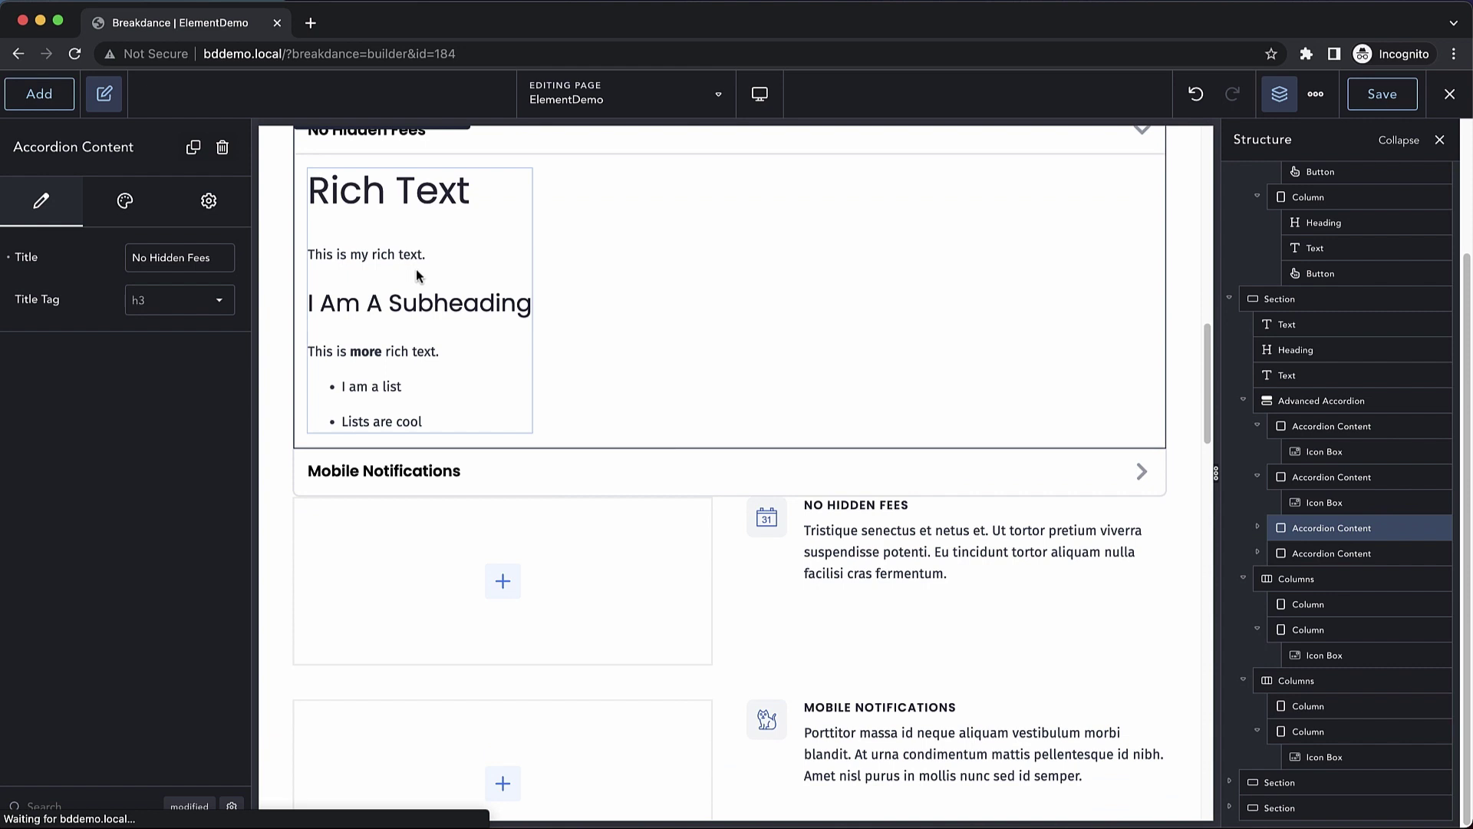
click(372, 319)
key(Delete)
click(881, 458)
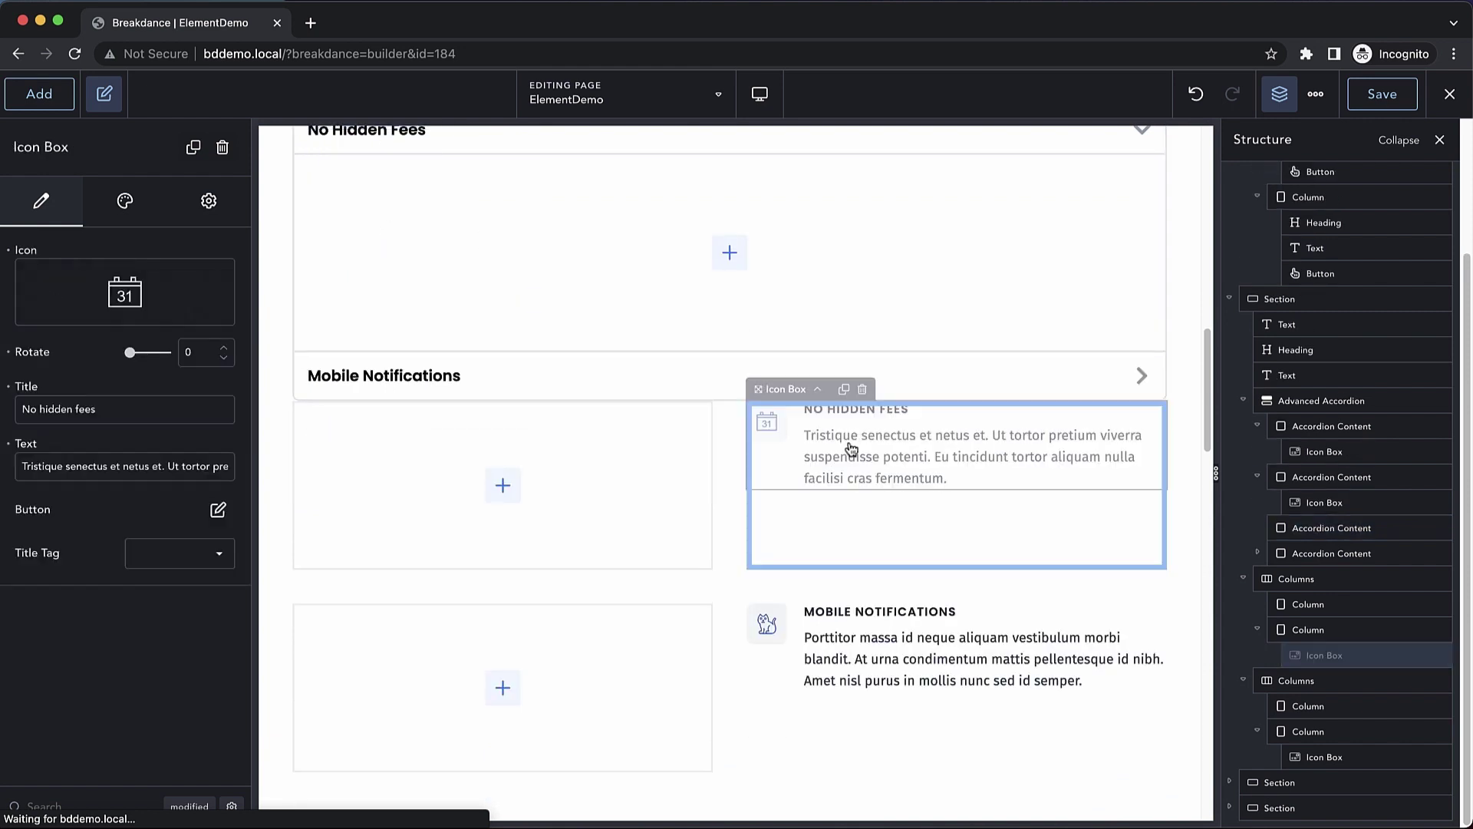
drag(849, 445, 641, 312)
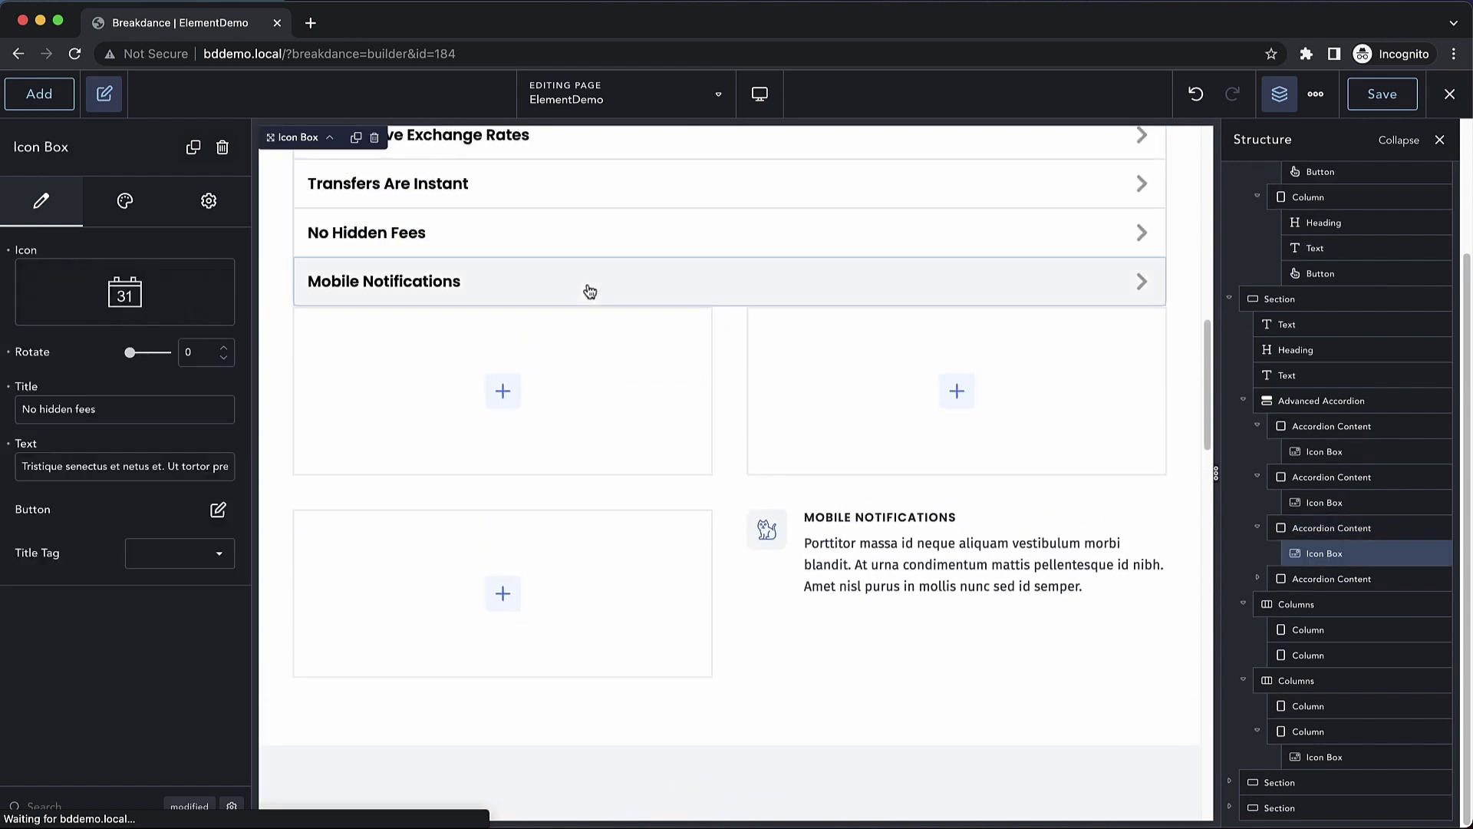
Replace the sample testimonial in Mobile Notifications with its matching icon box
click(586, 288)
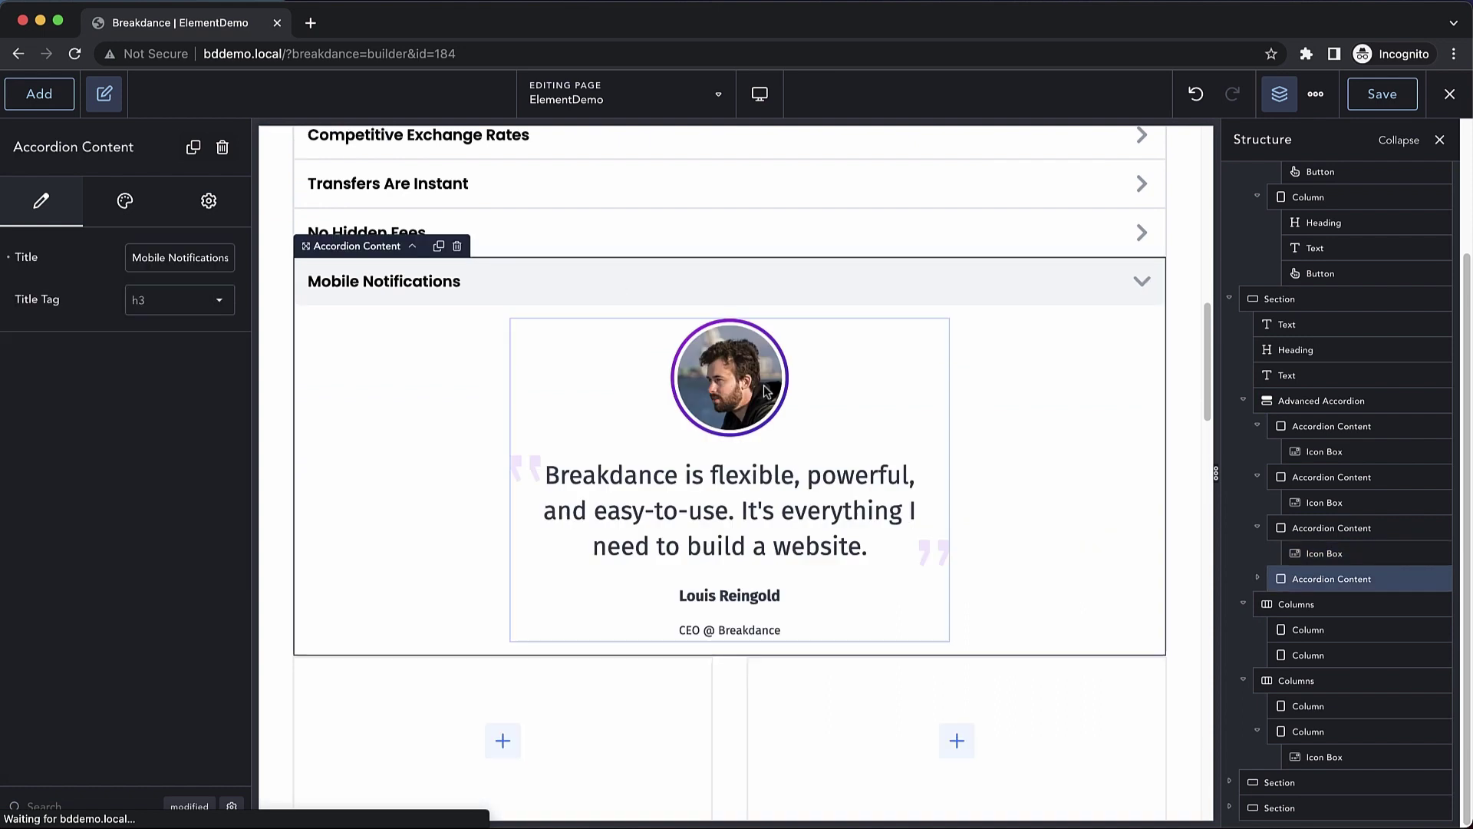
click(740, 494)
key(Delete)
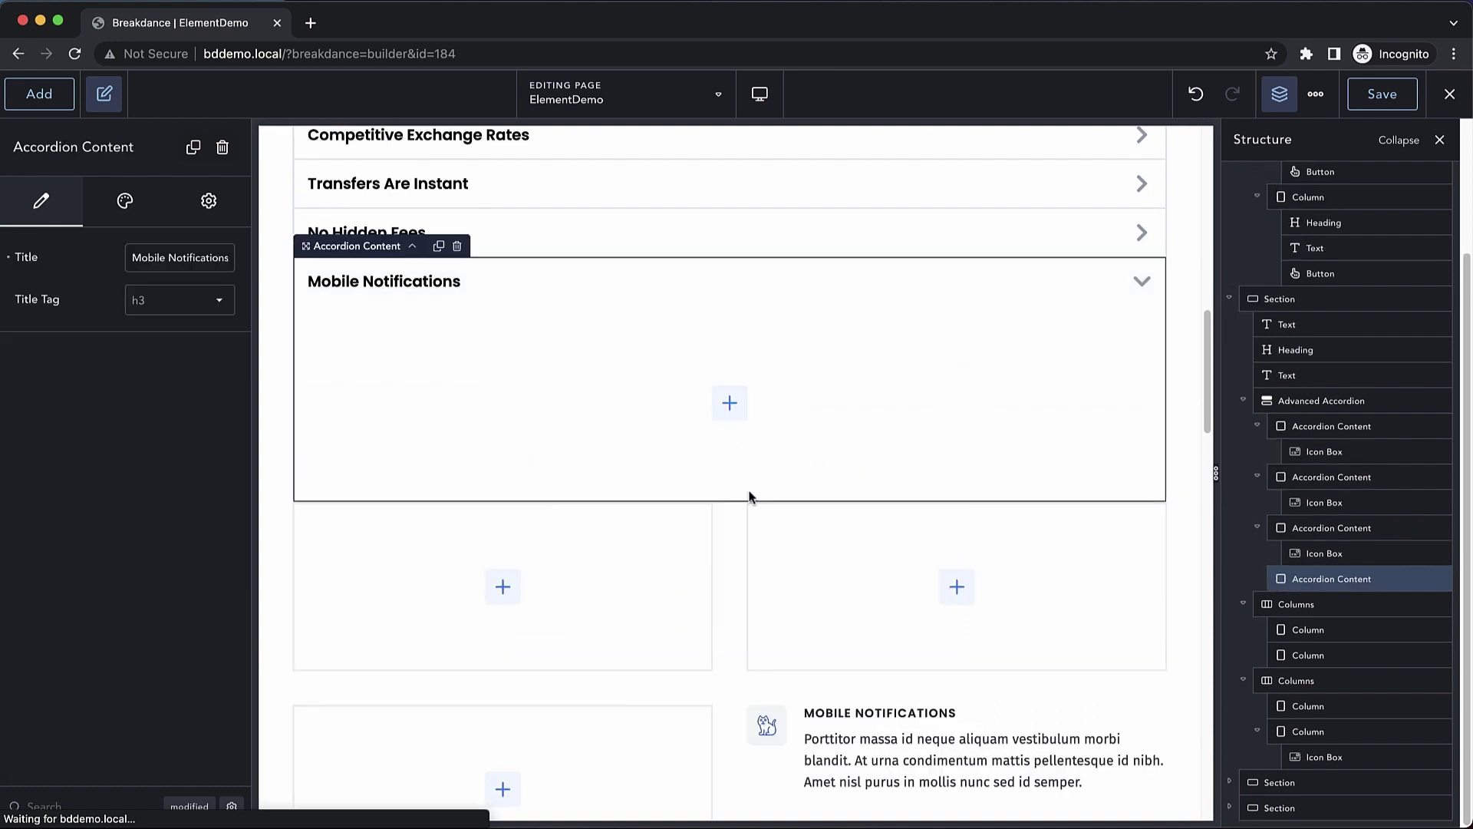
drag(888, 743, 843, 376)
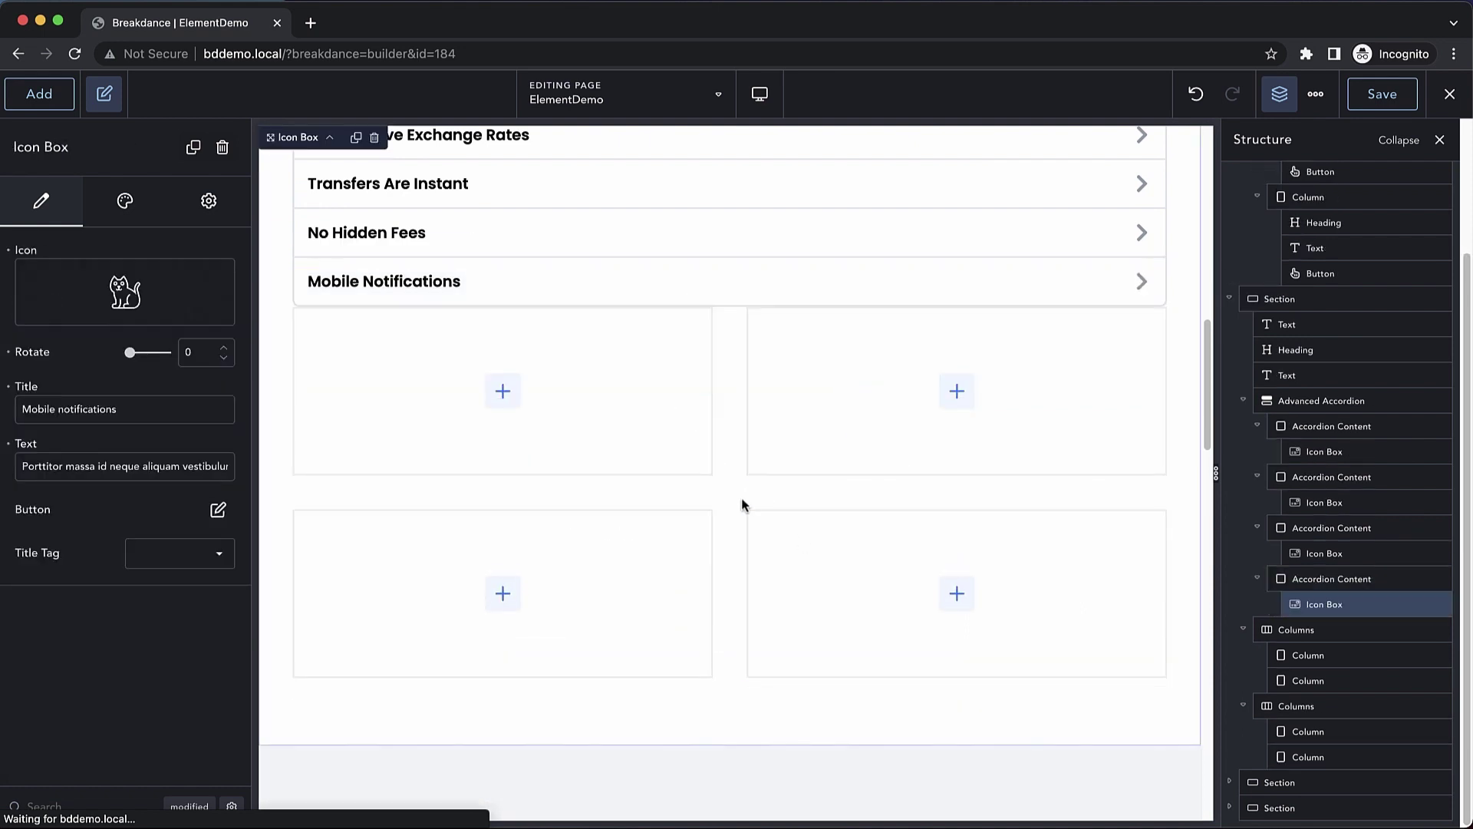
Delete both empty two-column benefit rows below the accordion
click(1431, 631)
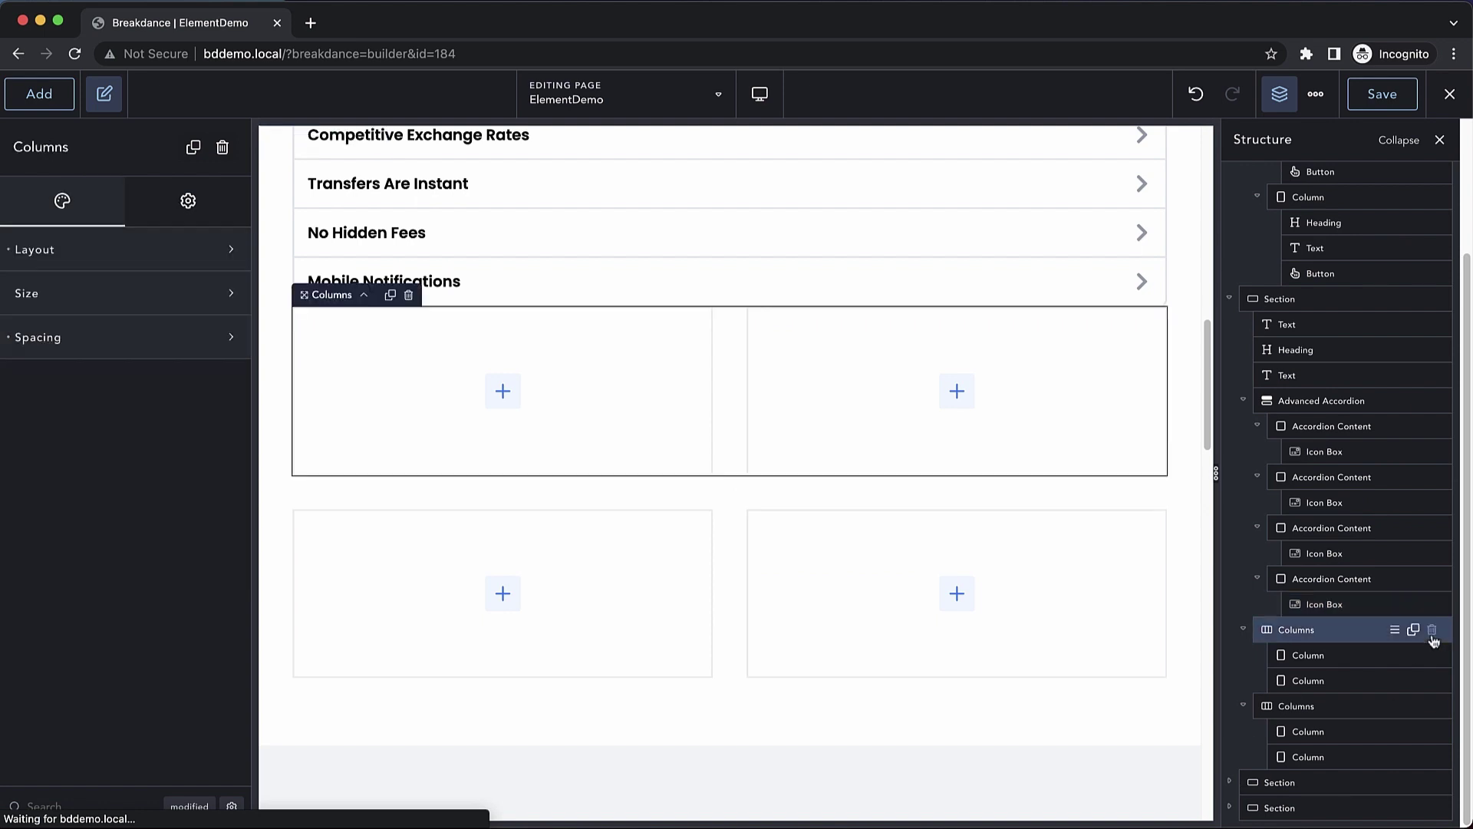
click(1431, 706)
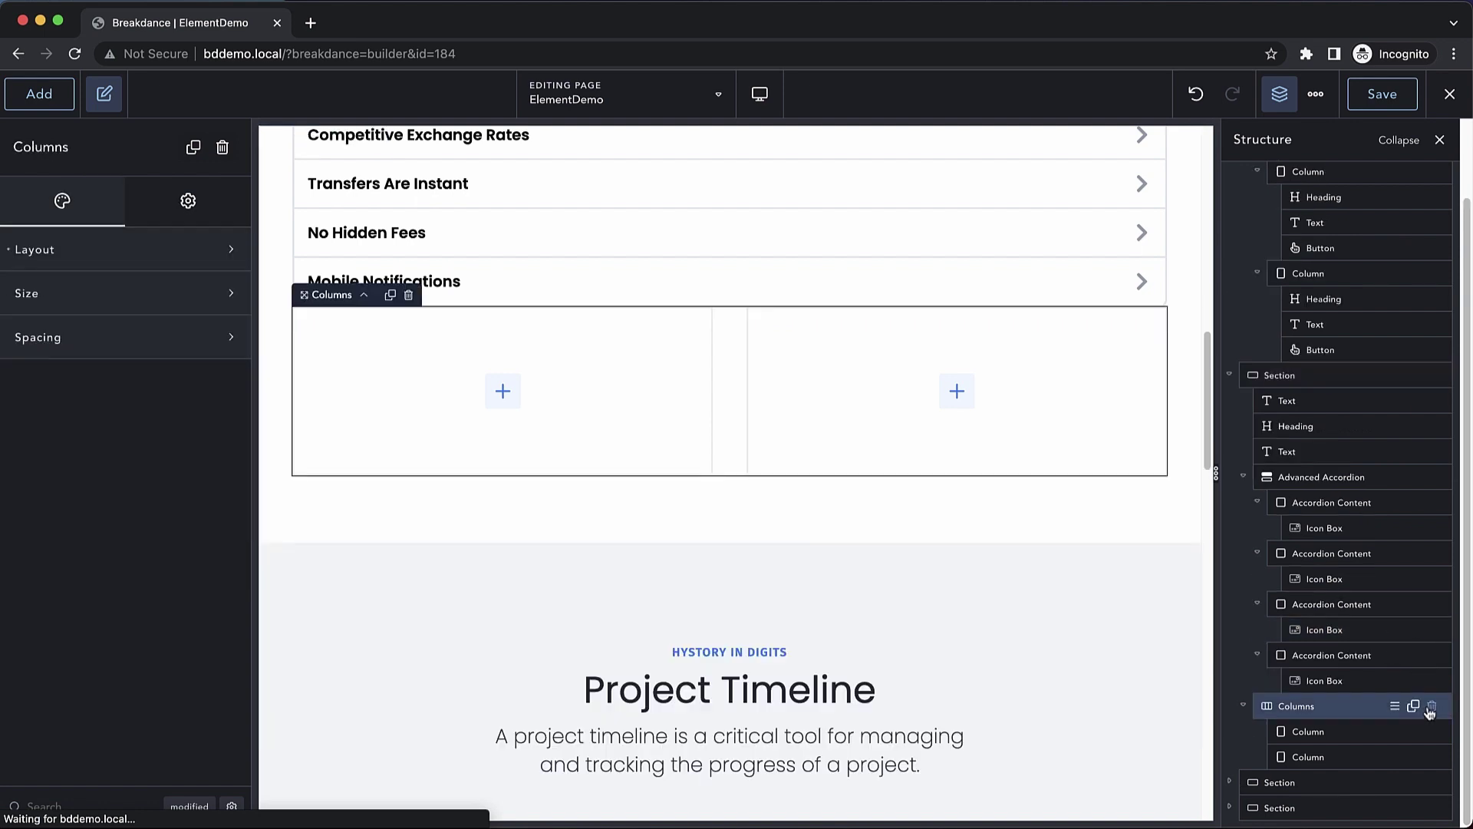
scroll(904, 527, up, 5)
scroll(906, 535, down, 1)
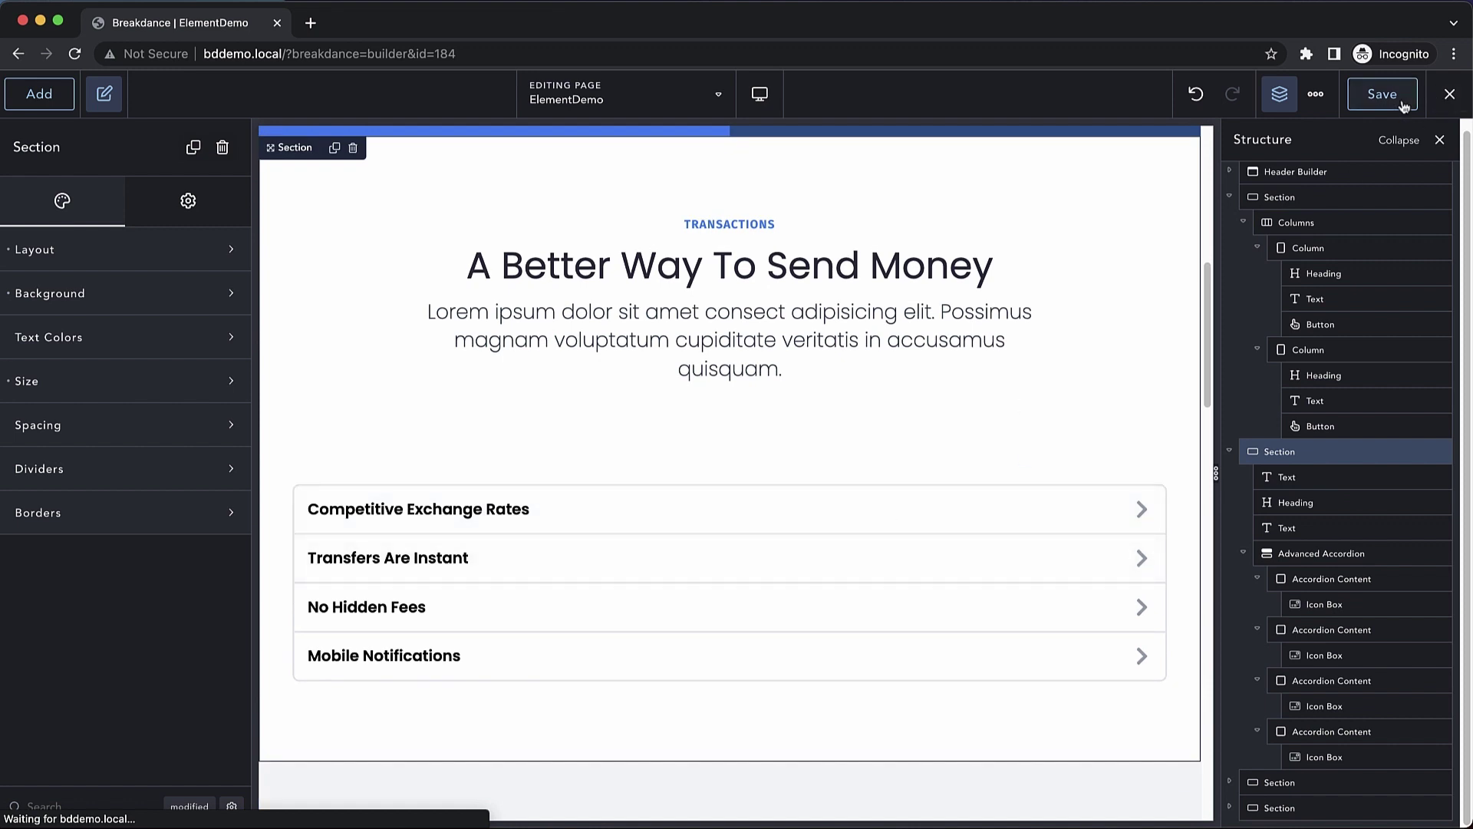
Exit the builder to the frontend to view the live ElementDemo page
mouse_move(1444, 106)
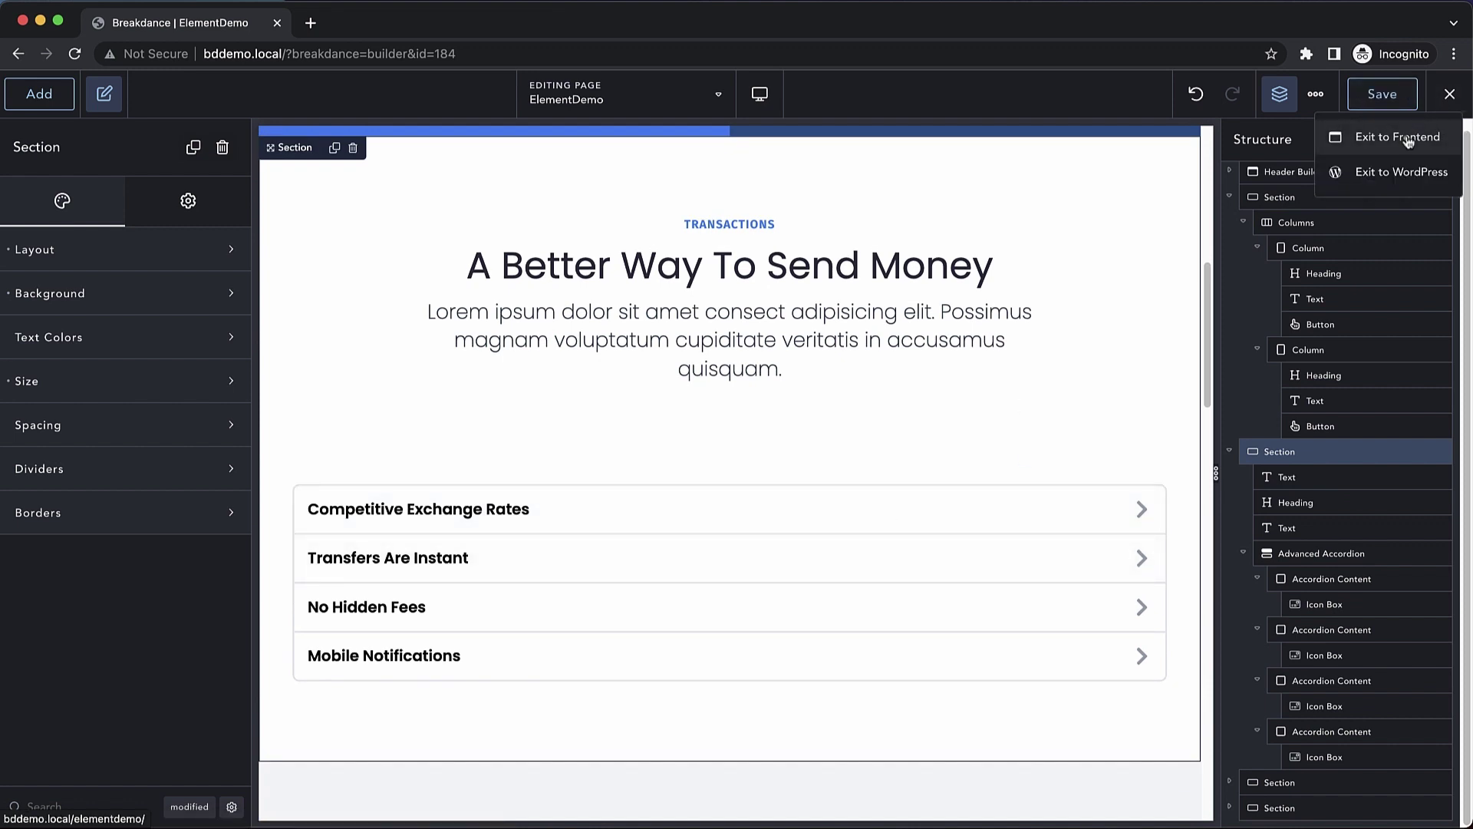
click(1393, 137)
scroll(940, 362, up, 3)
scroll(943, 364, up, 2)
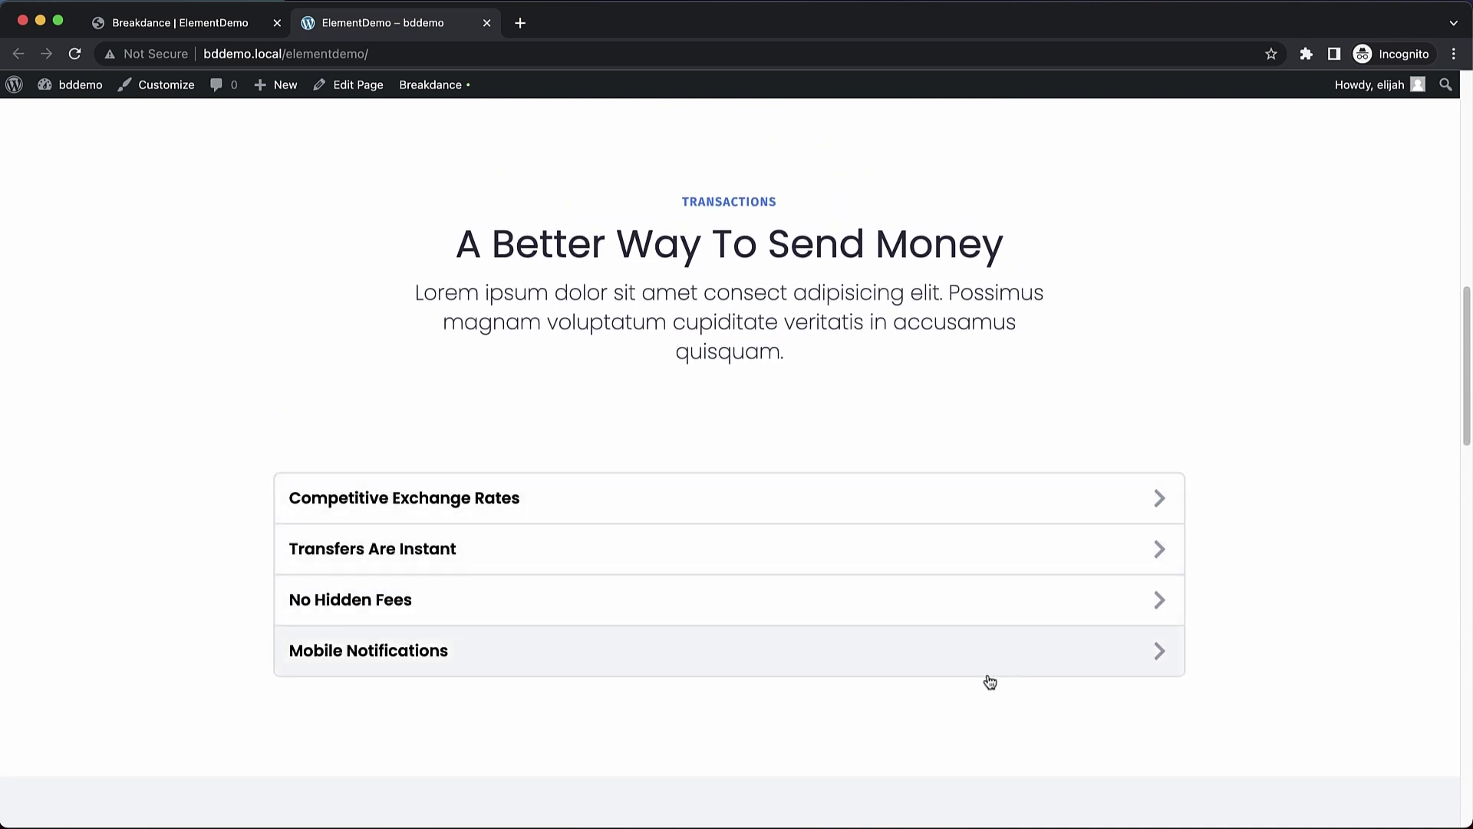
Expand all four accordion items on the live page, then return to the builder tab
click(1049, 507)
scroll(1045, 509, down, 2)
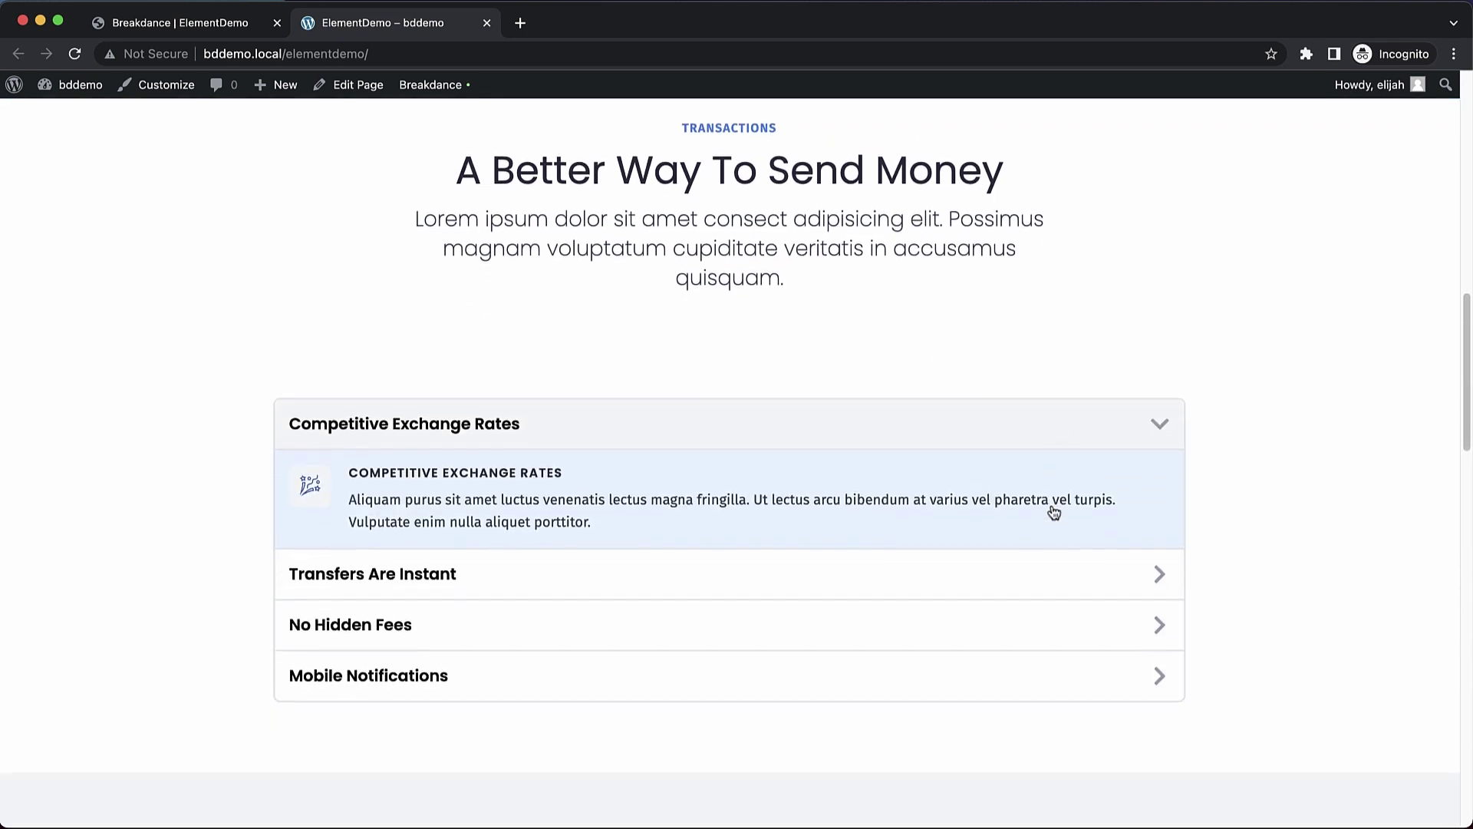
click(758, 546)
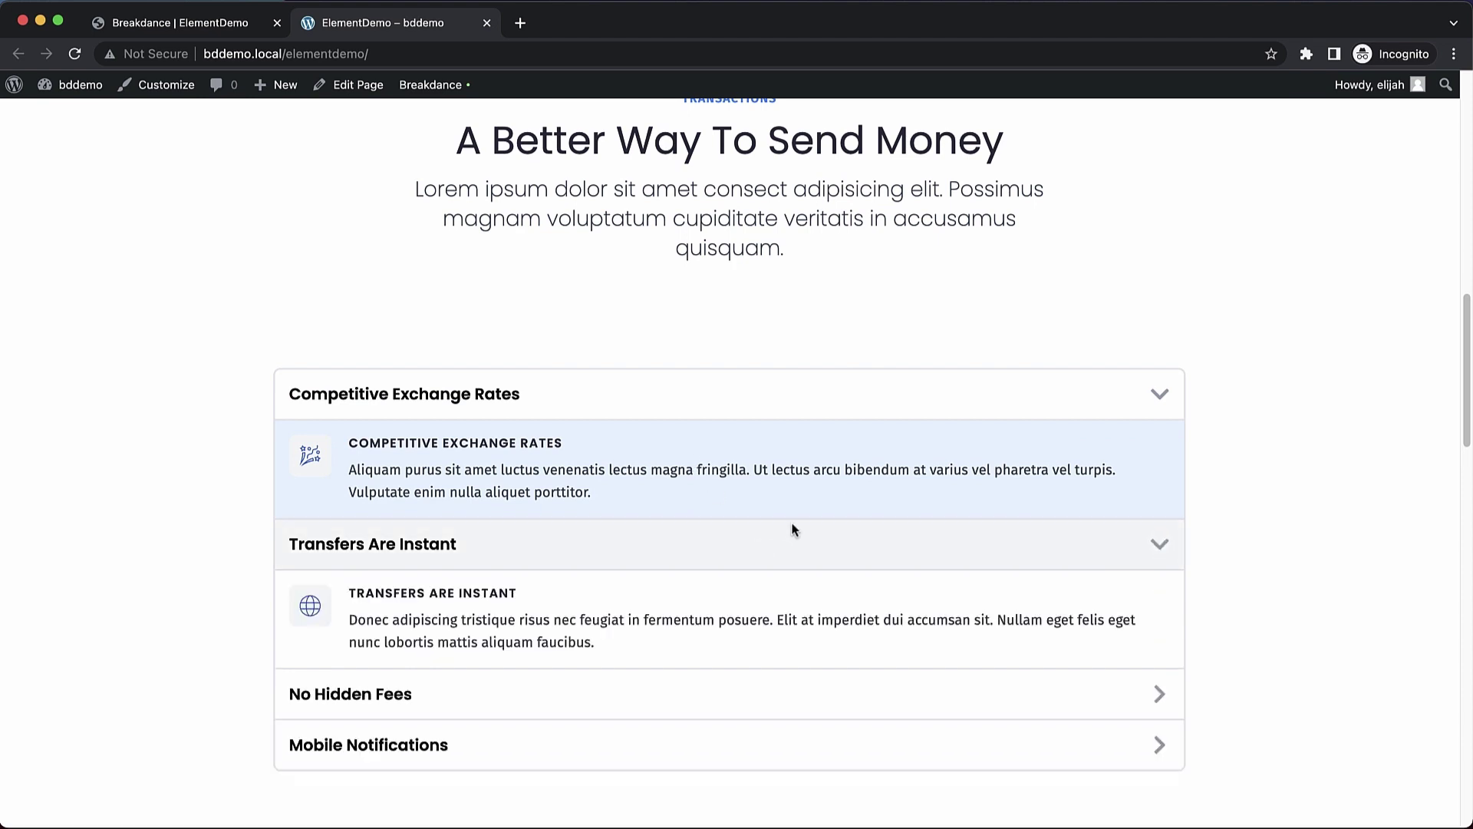
scroll(821, 499, down, 2)
click(816, 551)
scroll(806, 561, down, 2)
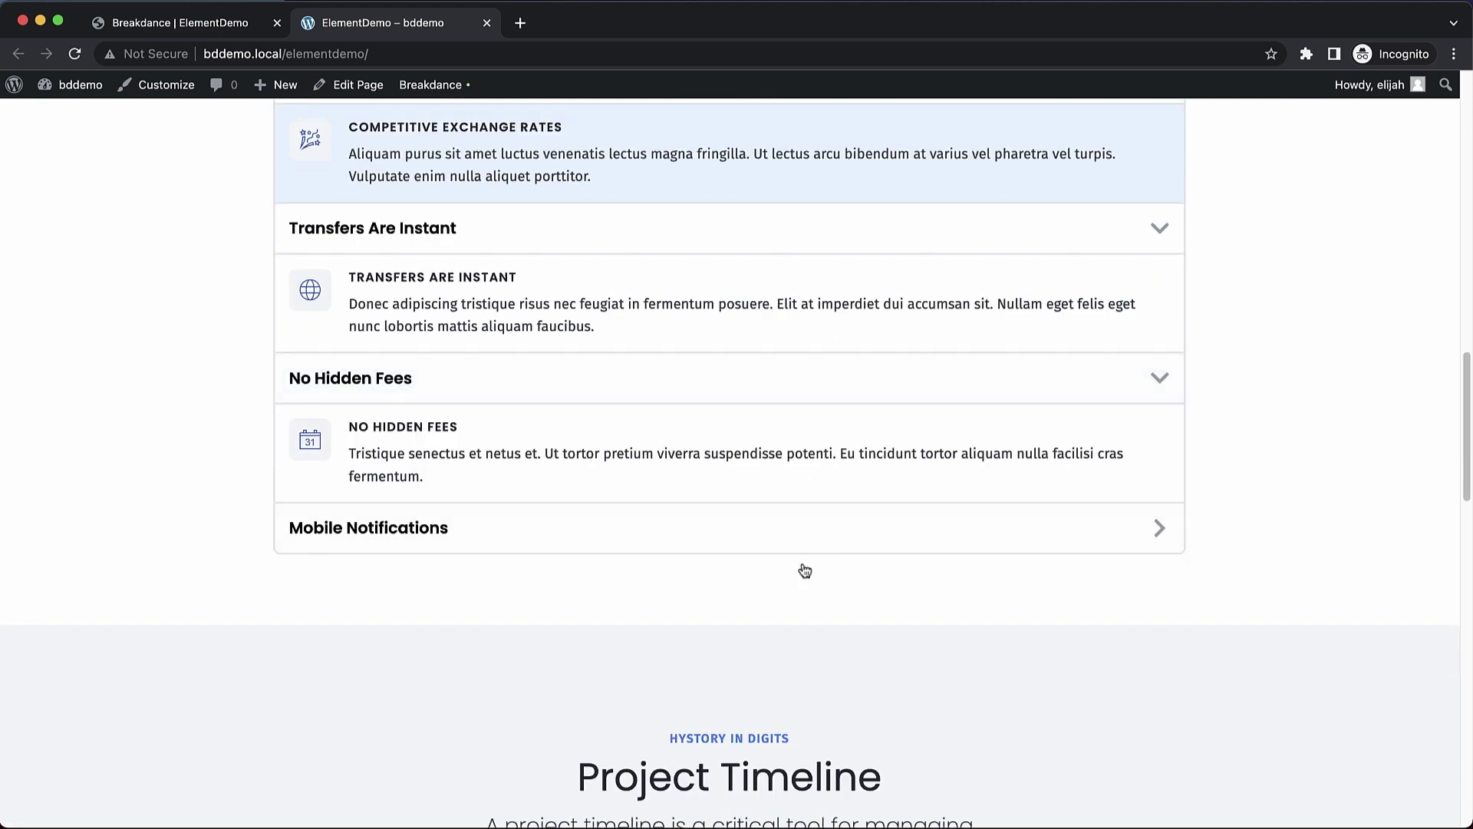
click(808, 540)
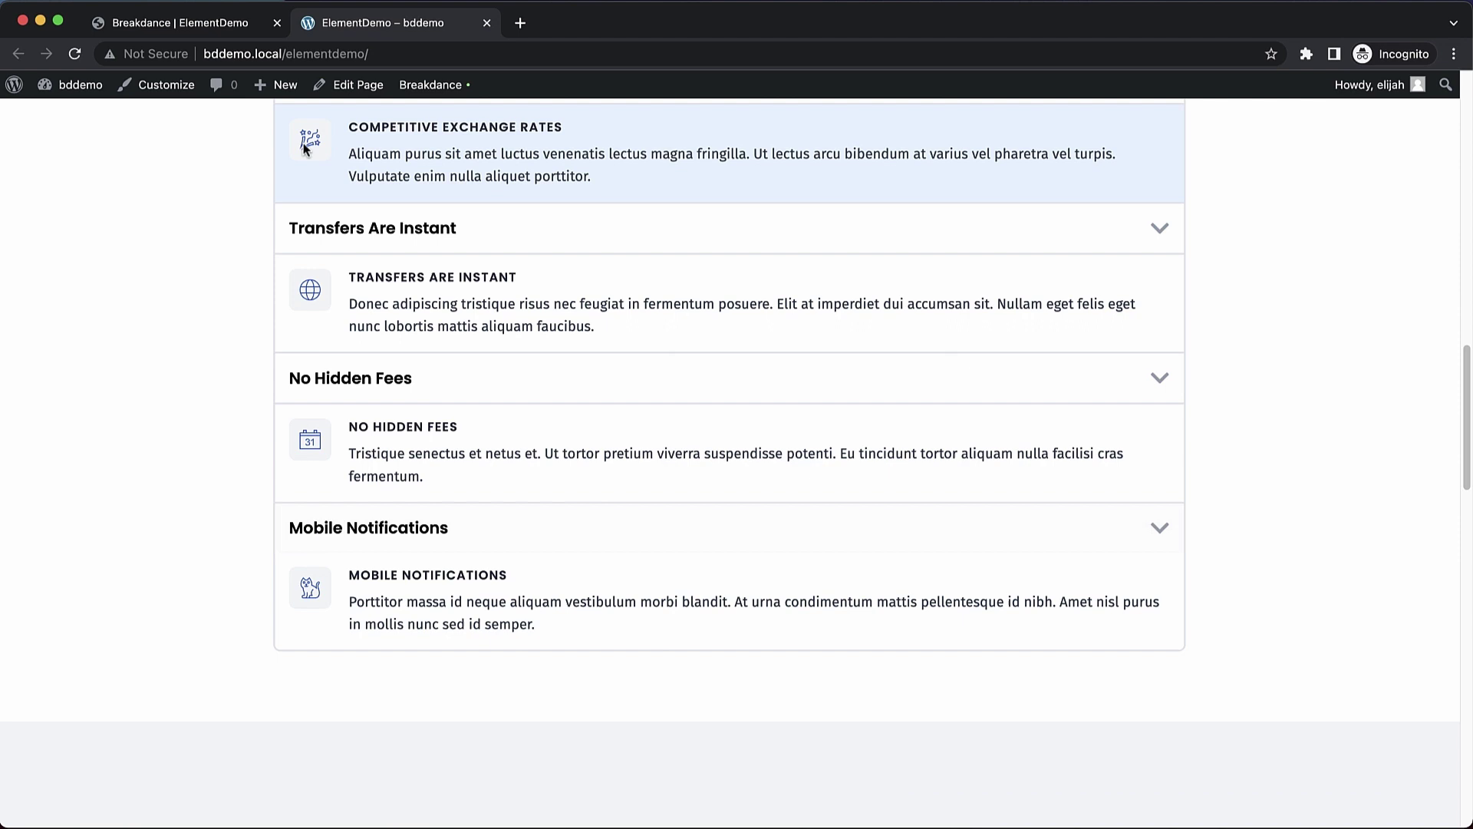
click(215, 22)
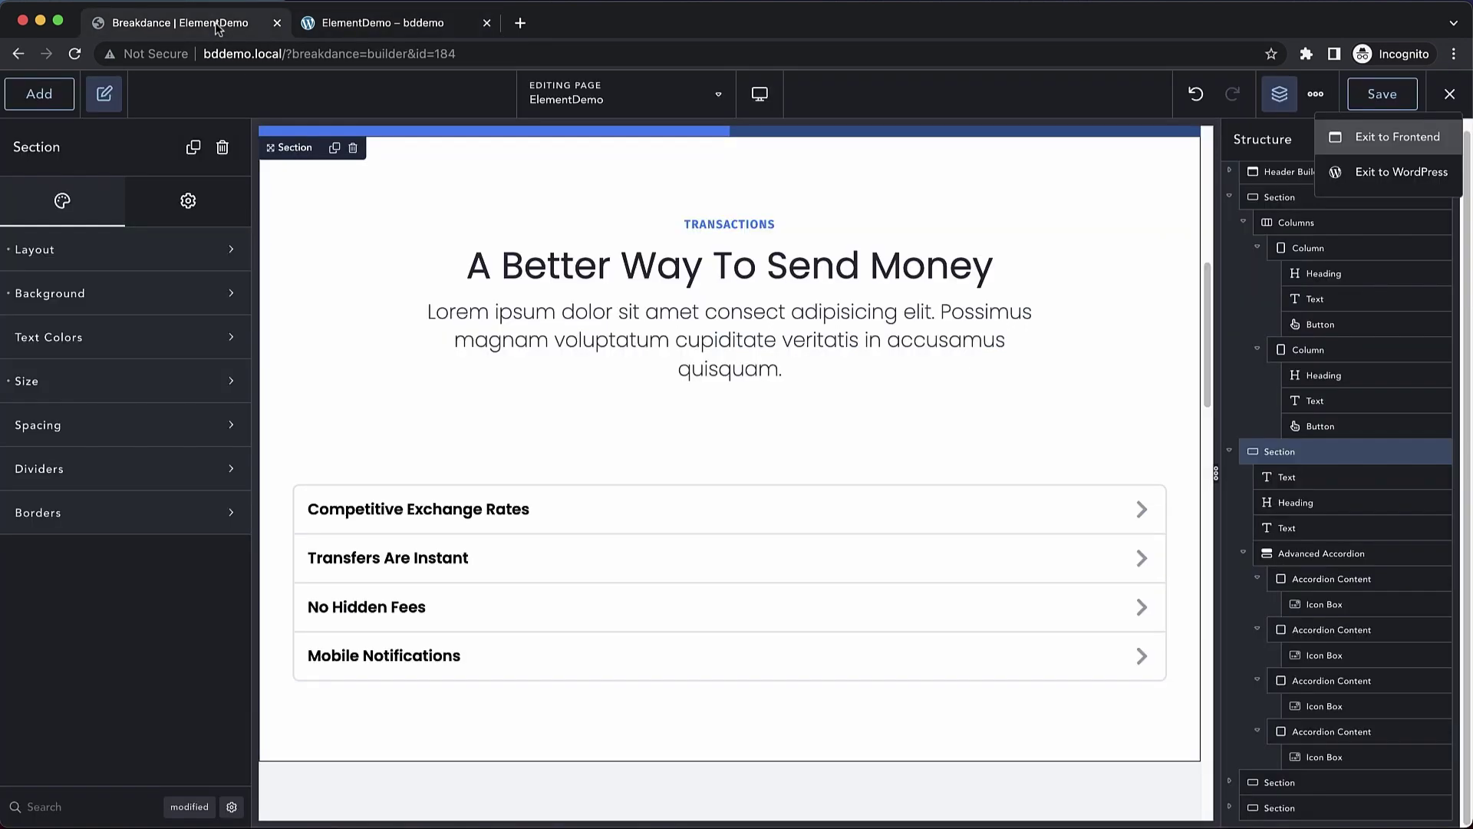
Place a Construction Progress bar at 77 above the Competitive Exchange Rates icon box
click(569, 531)
click(659, 575)
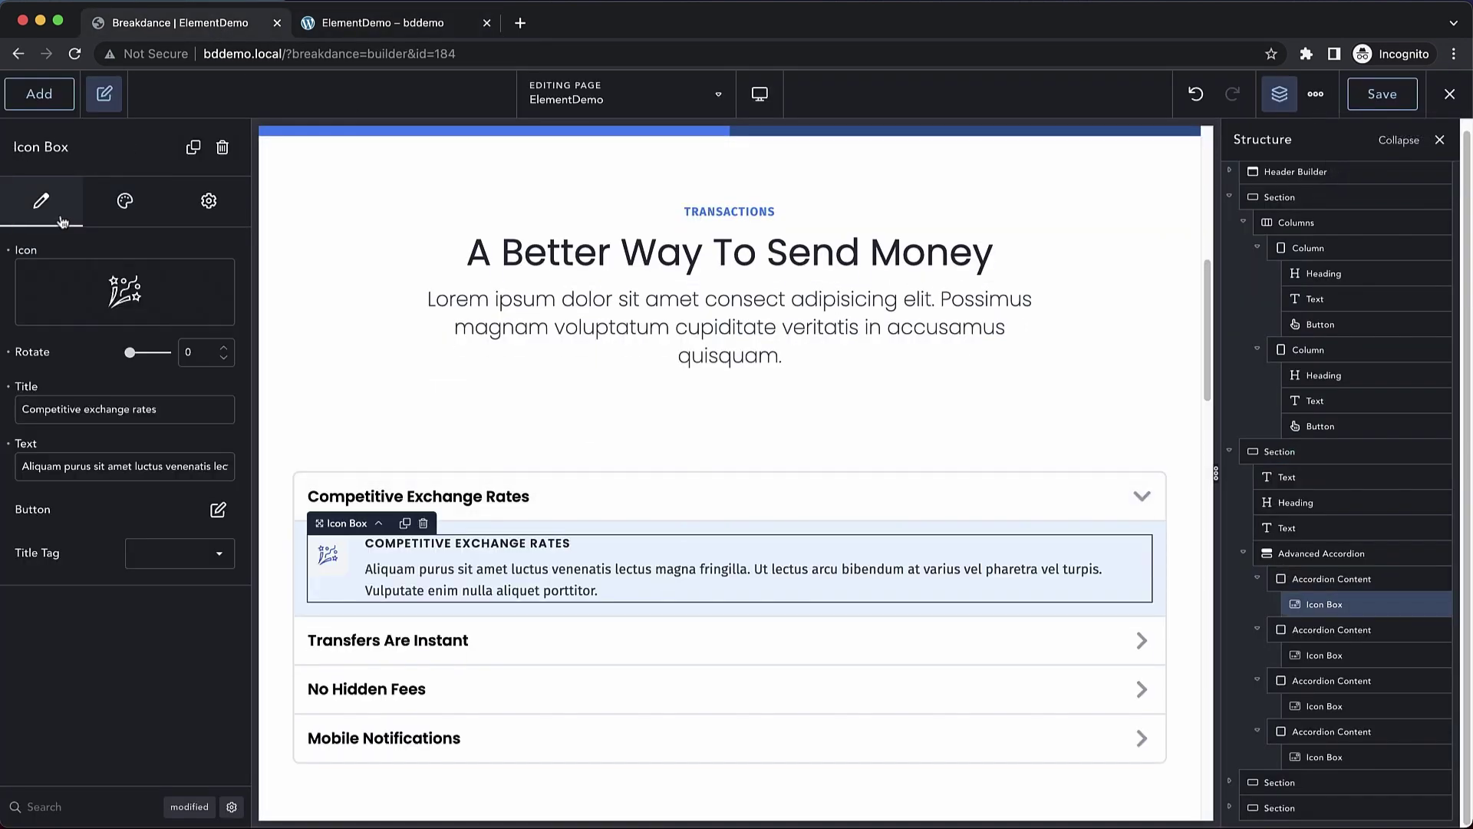
click(39, 93)
text(progres)
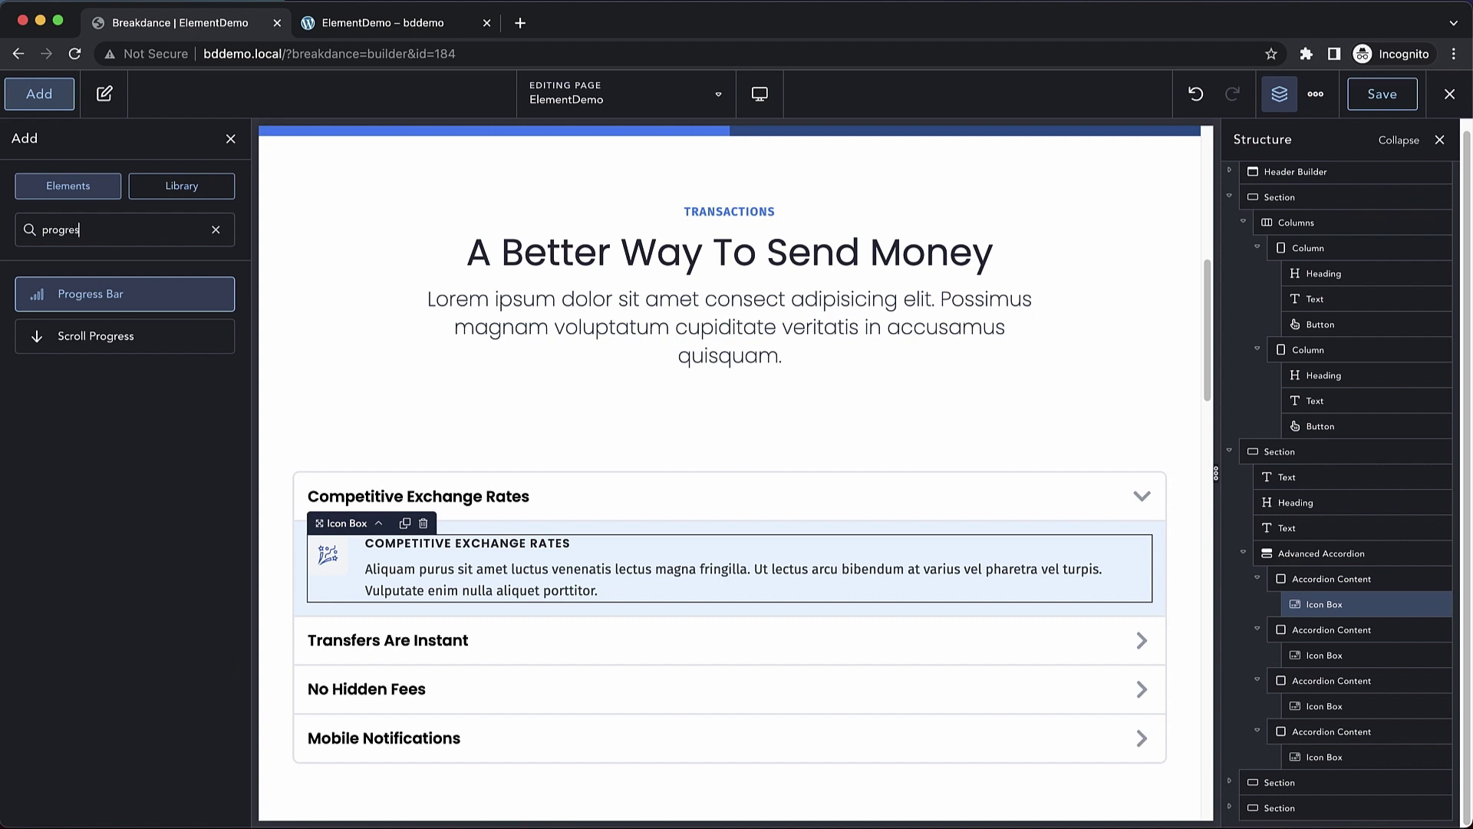
drag(117, 297, 452, 532)
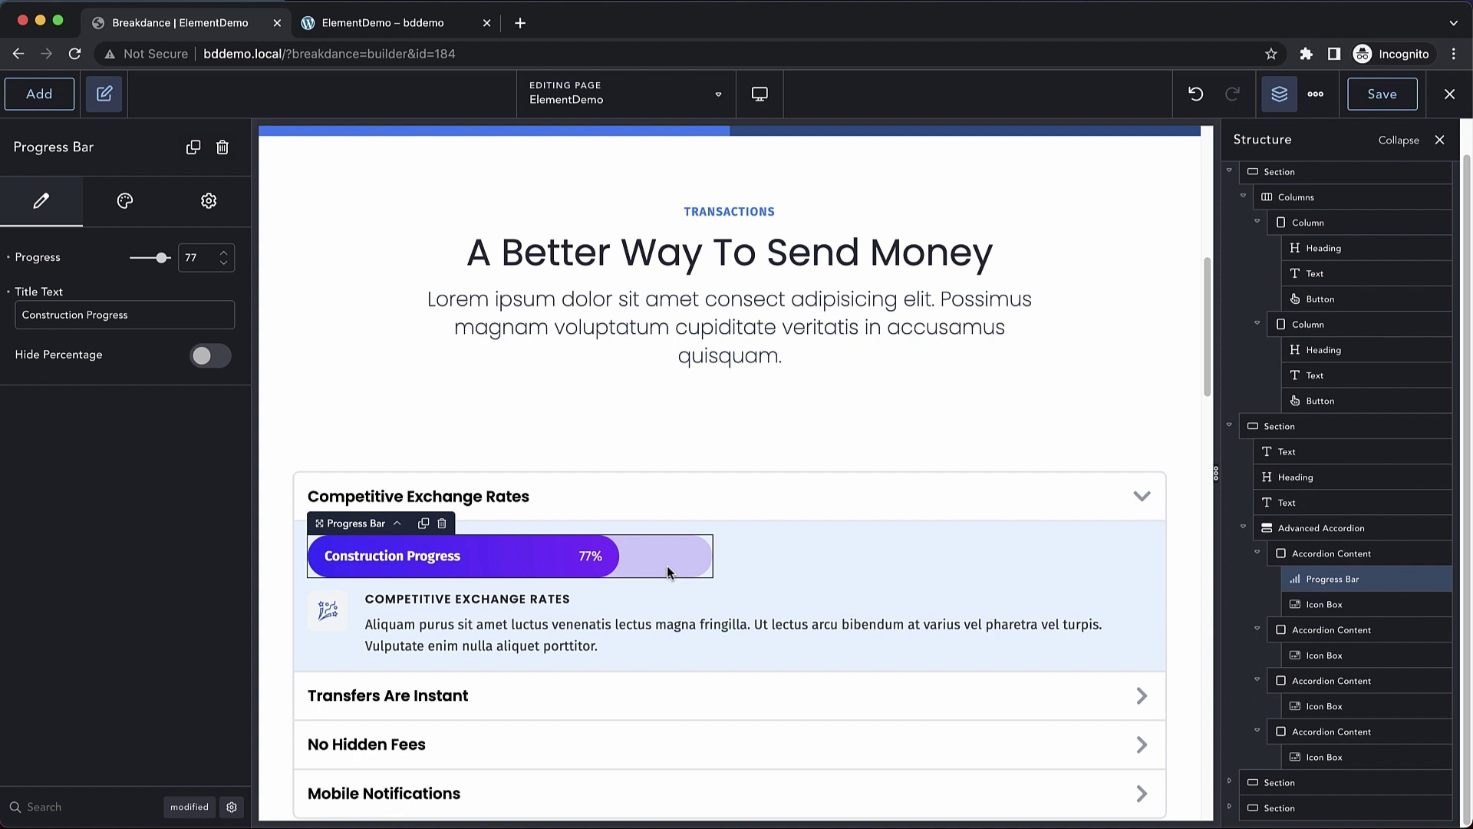
scroll(668, 572, down, 1)
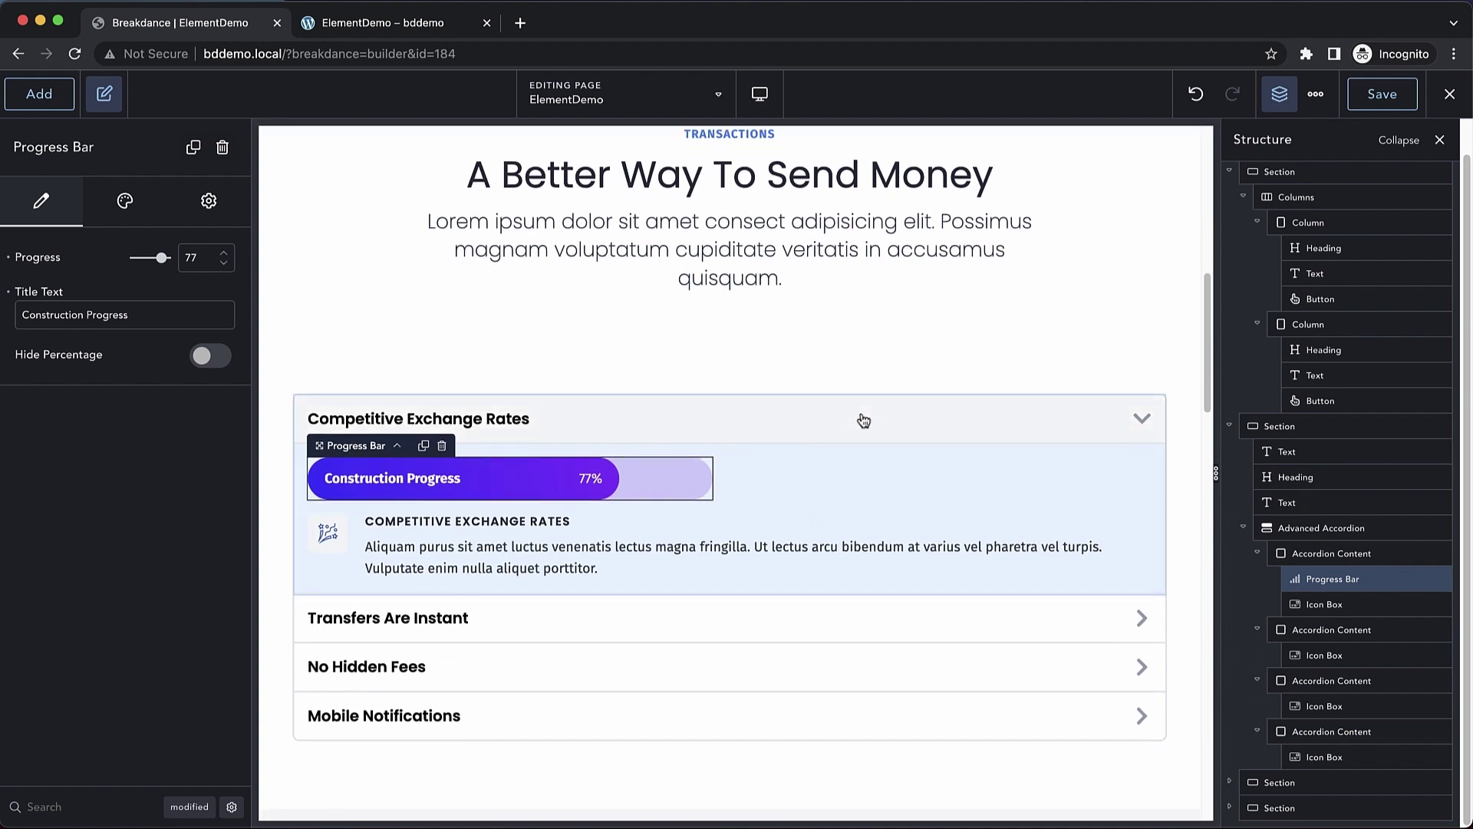
Set the accordion to open one item at a time and test it on the canvas
key(super+shift+b)
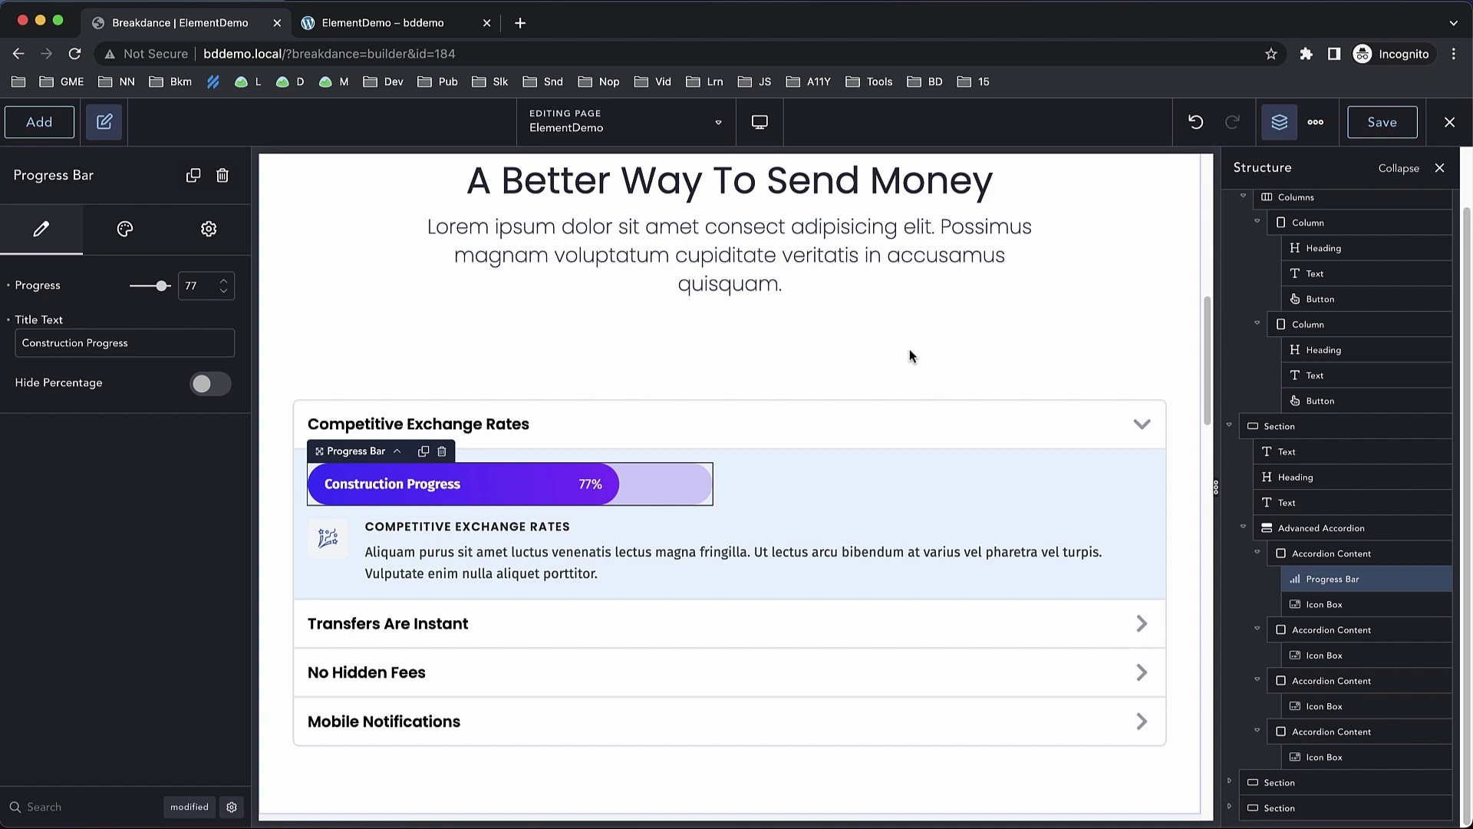
click(1334, 531)
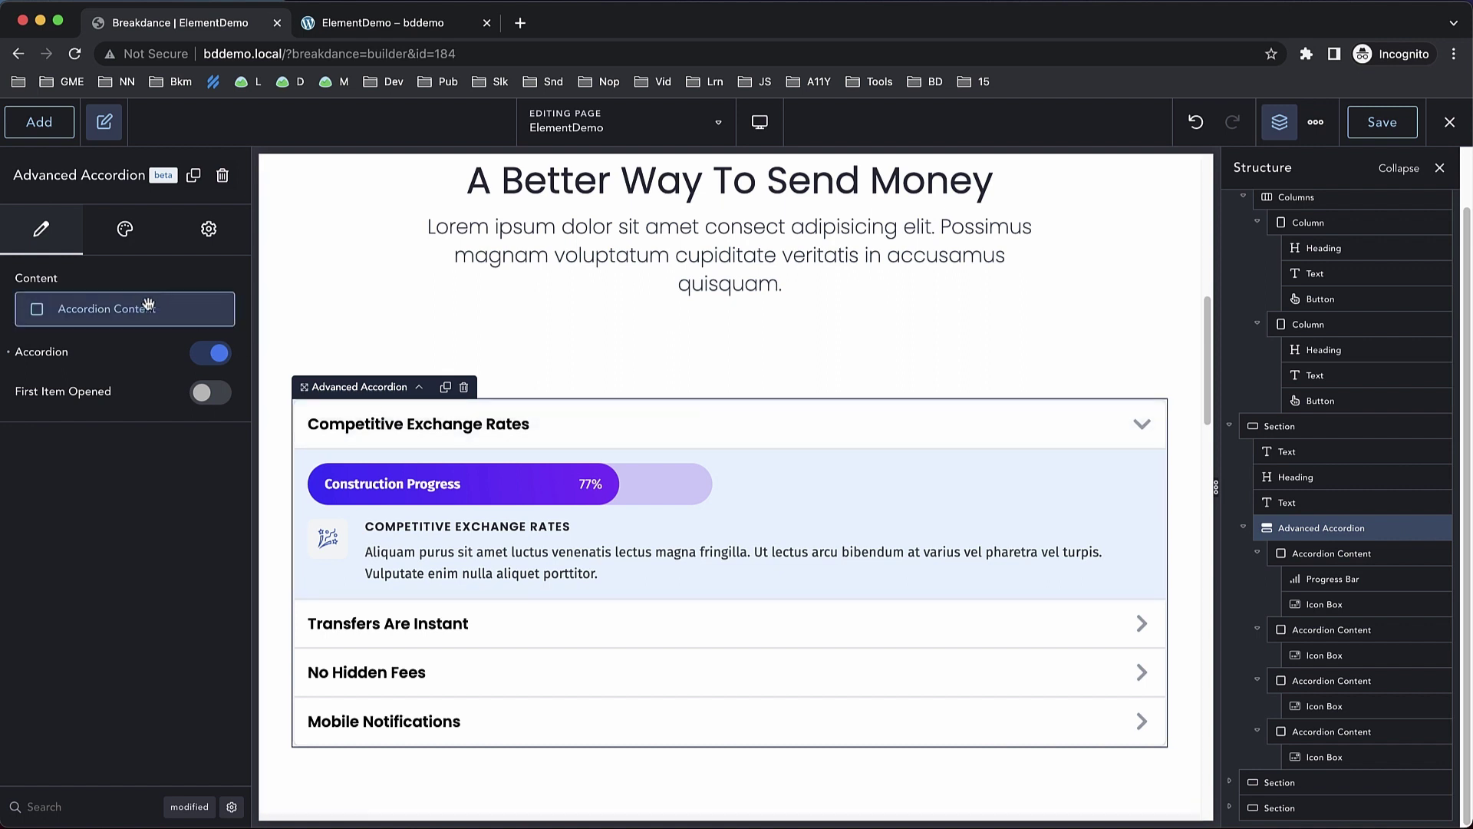
click(201, 355)
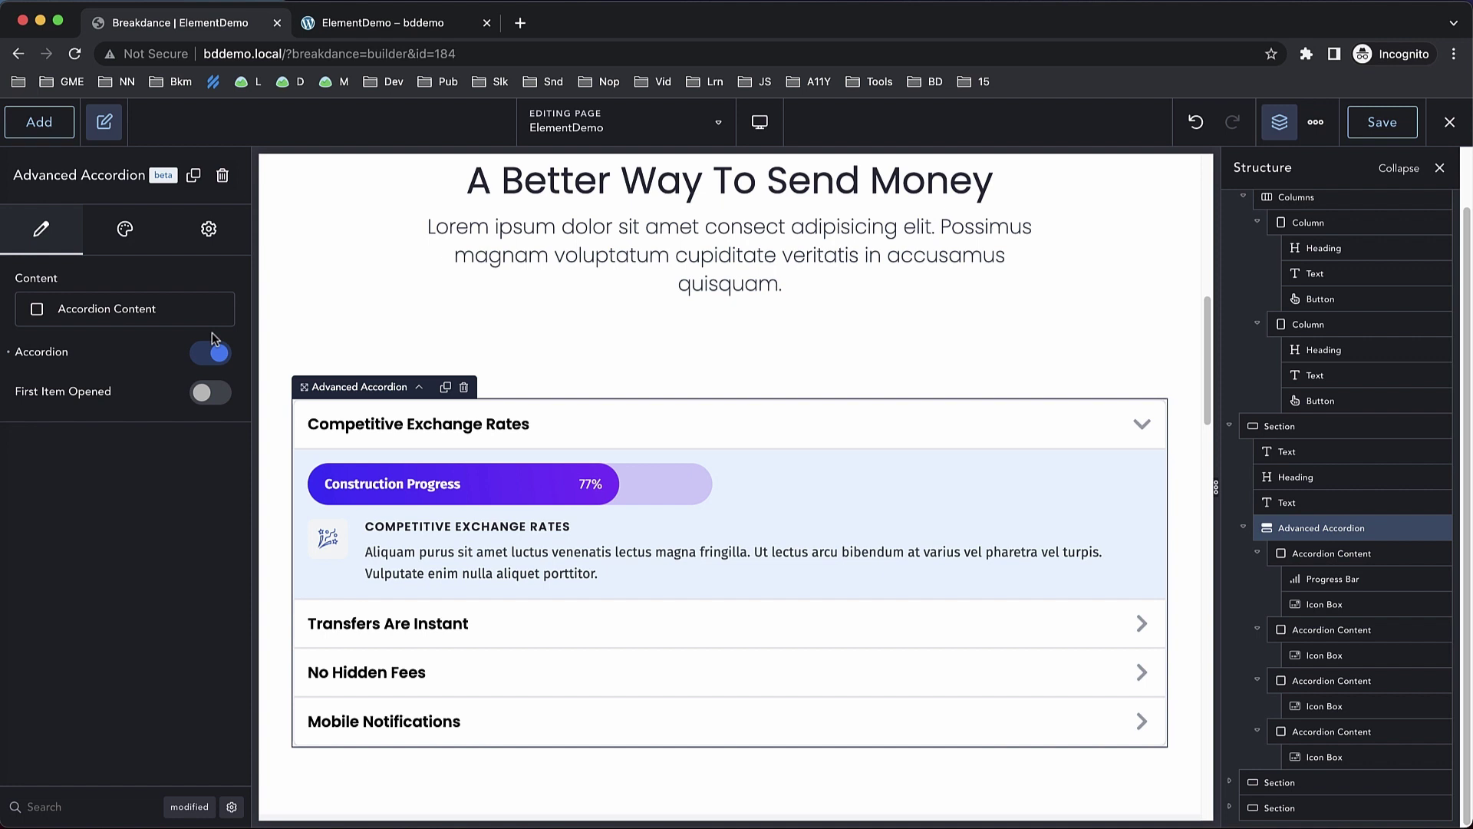
click(836, 631)
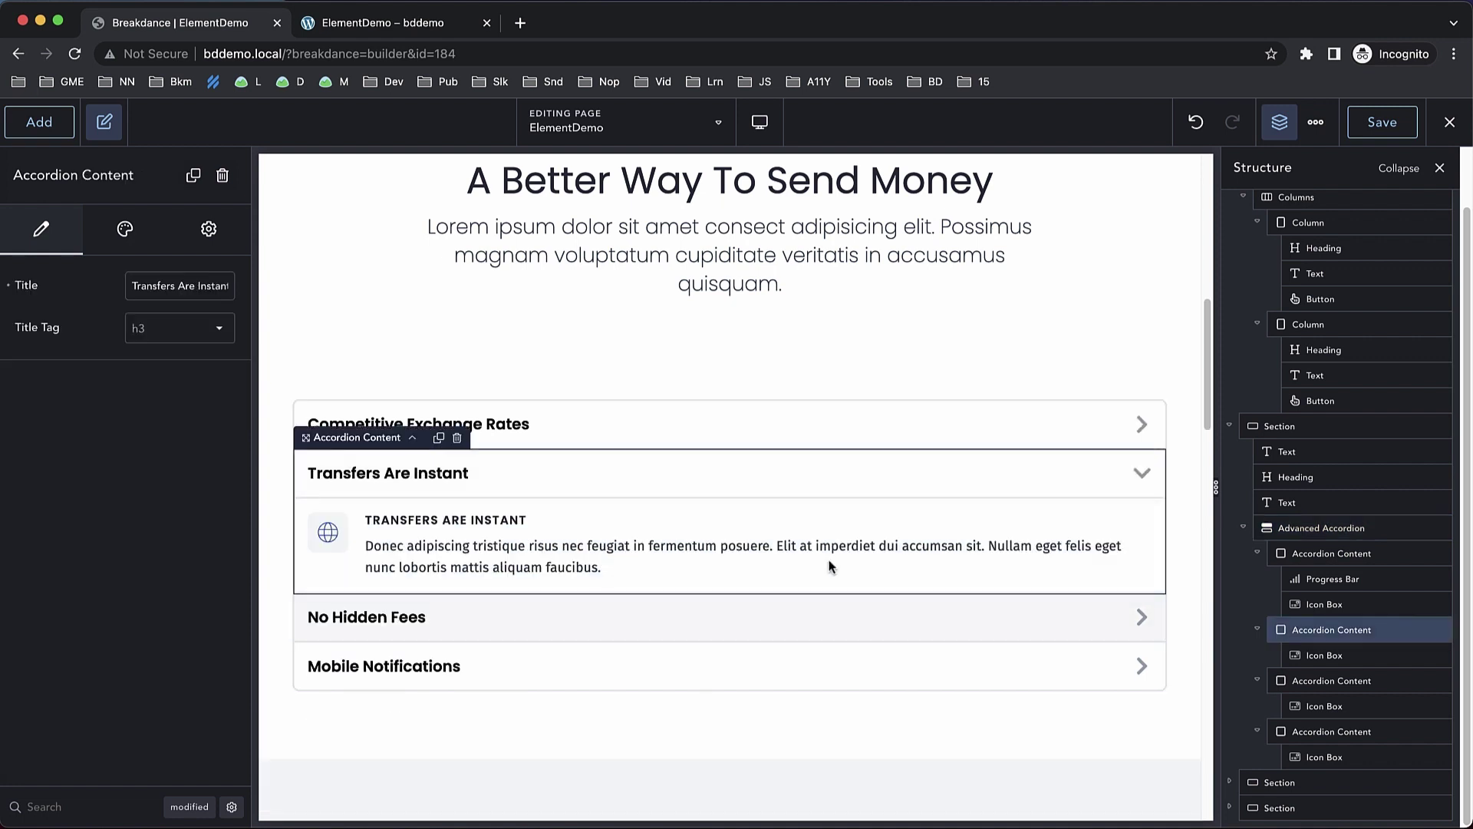
click(815, 612)
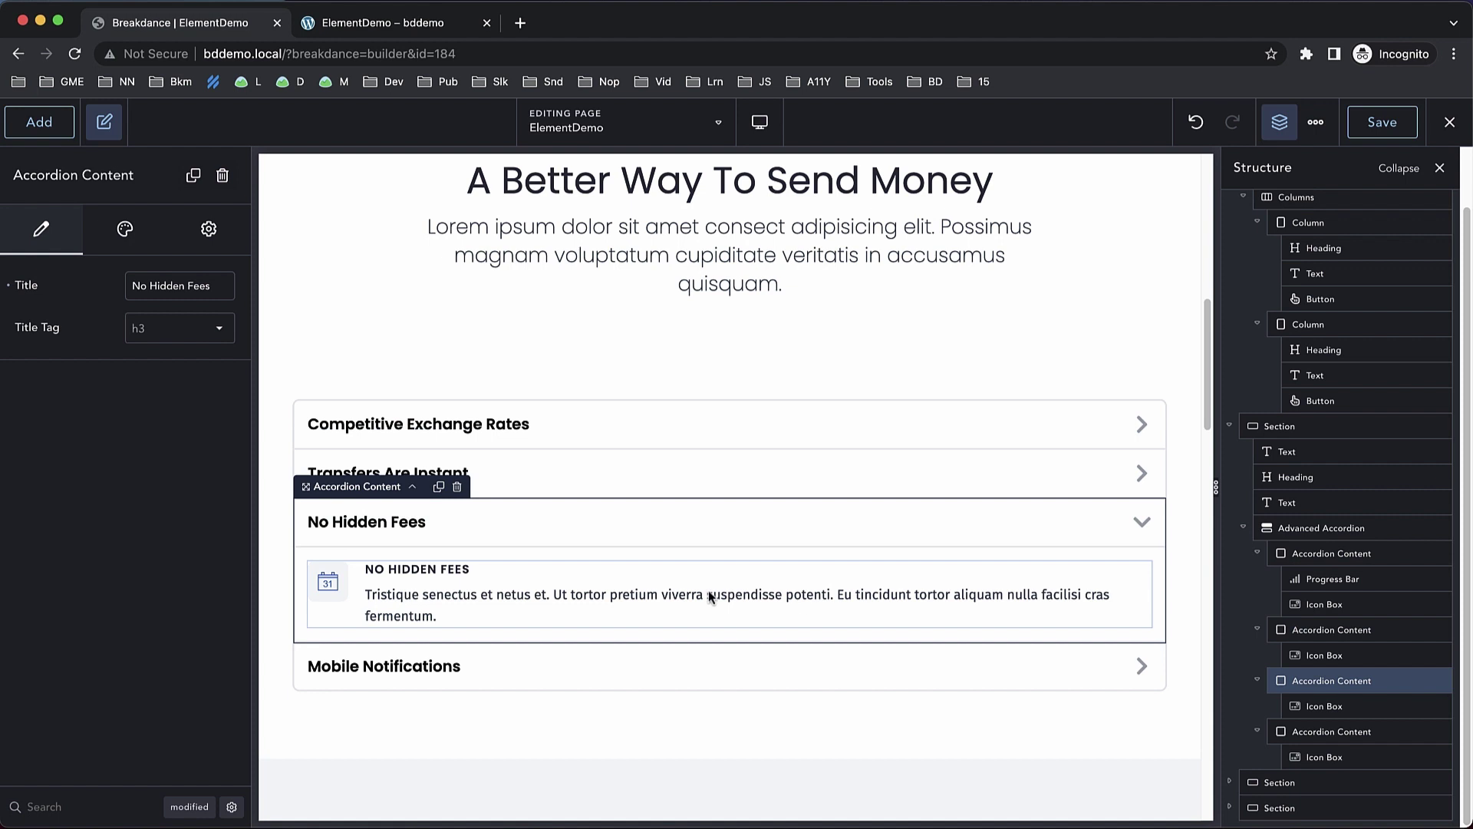
Enable First Item Opened on the accordion and save the page
click(1358, 528)
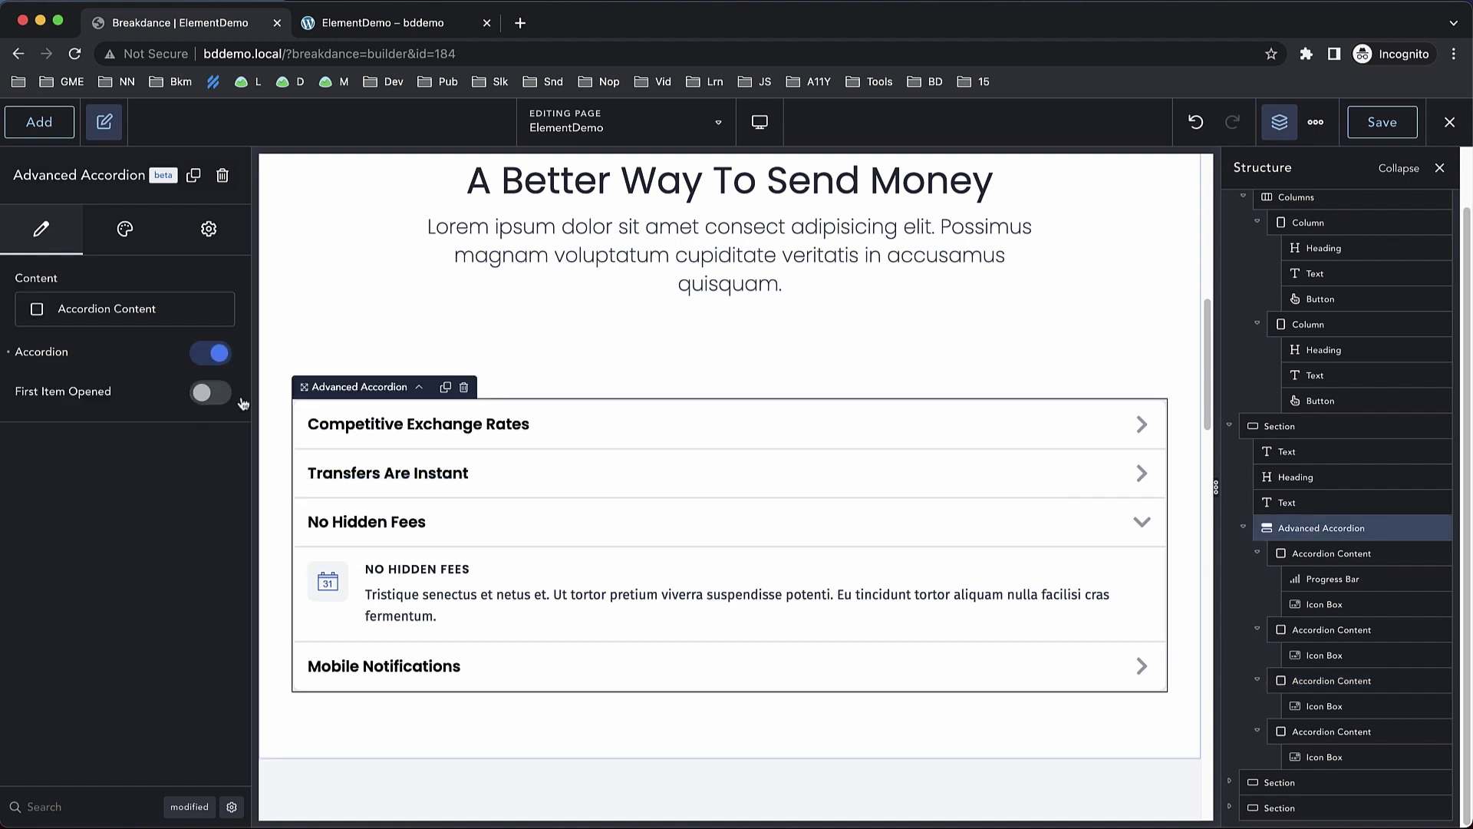
click(218, 393)
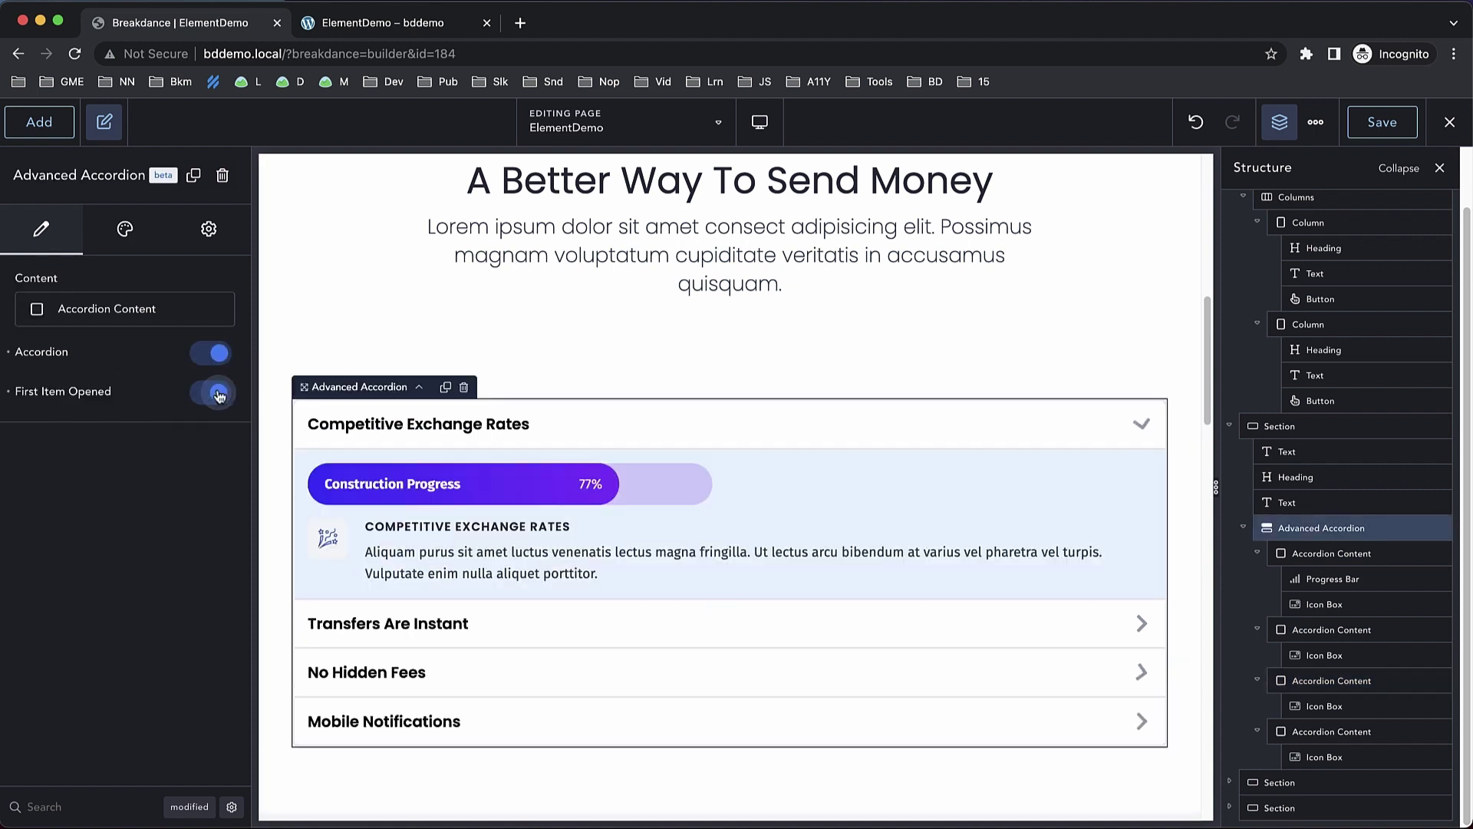
click(1382, 122)
Reload the live ElementDemo page and expand Transfers Are Instant, checking Competitive Exchange Rates closes
click(353, 24)
key(super+r)
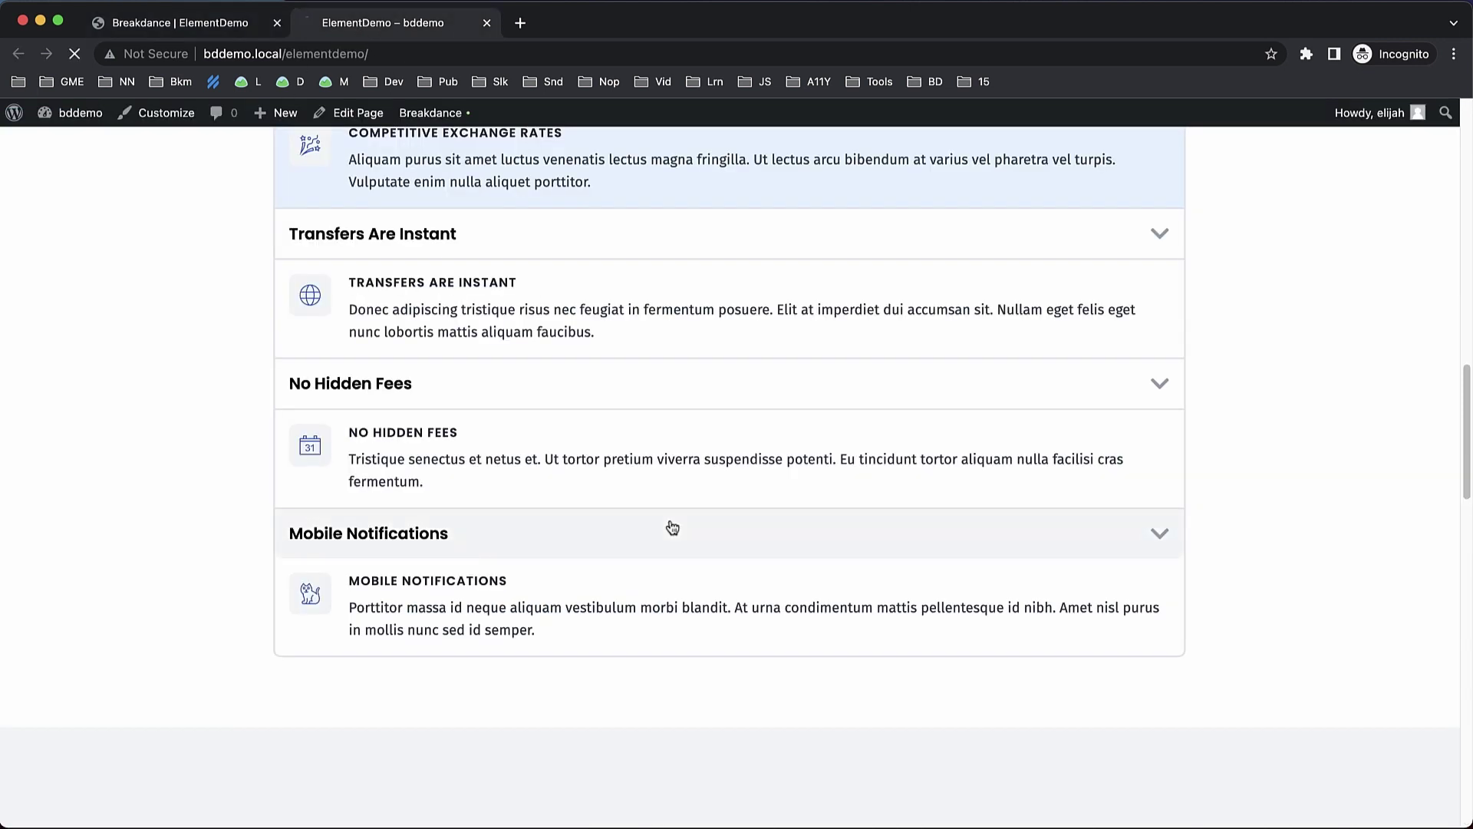
scroll(1211, 604, up, 2)
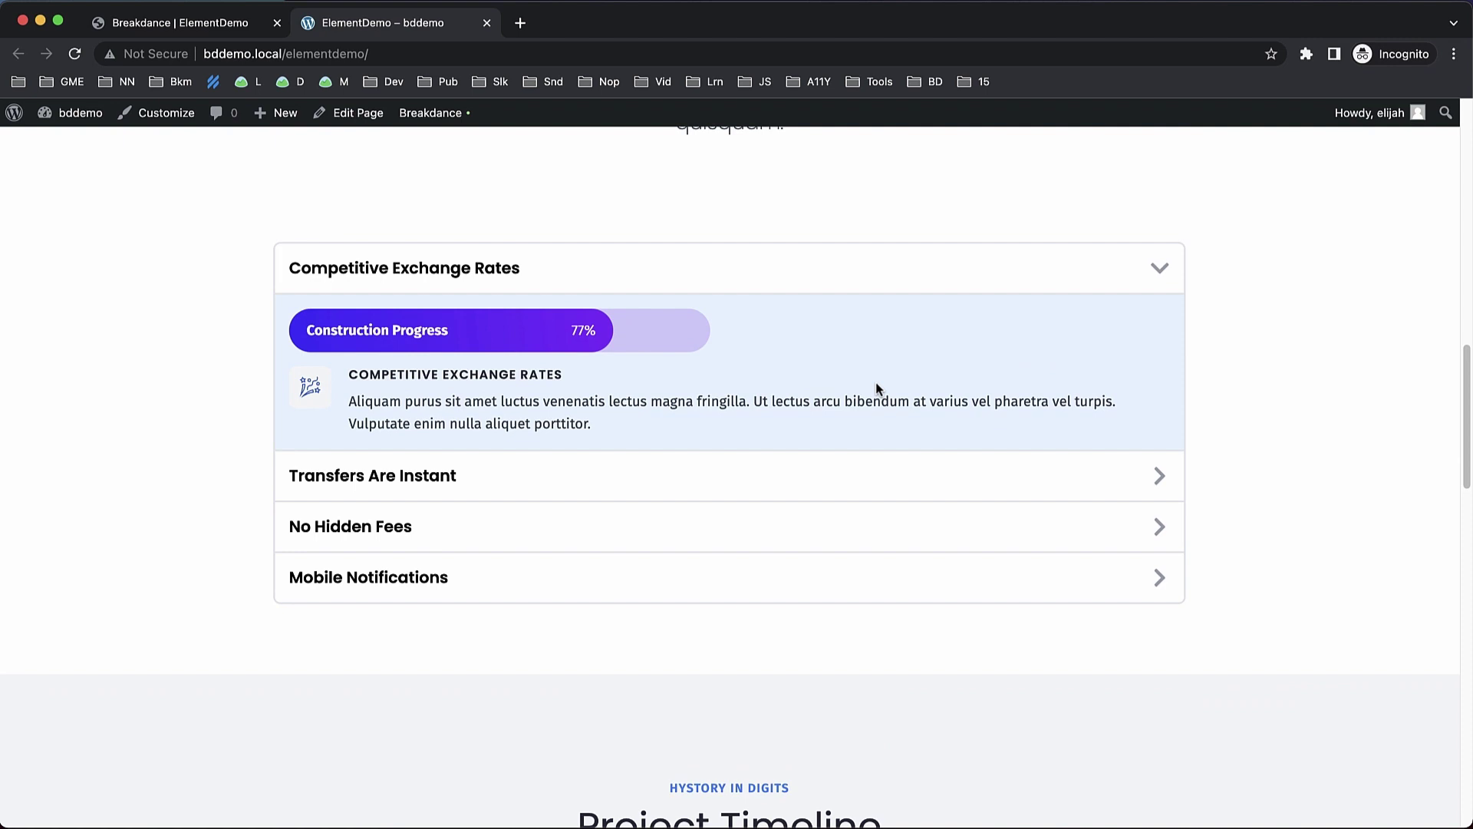
click(822, 476)
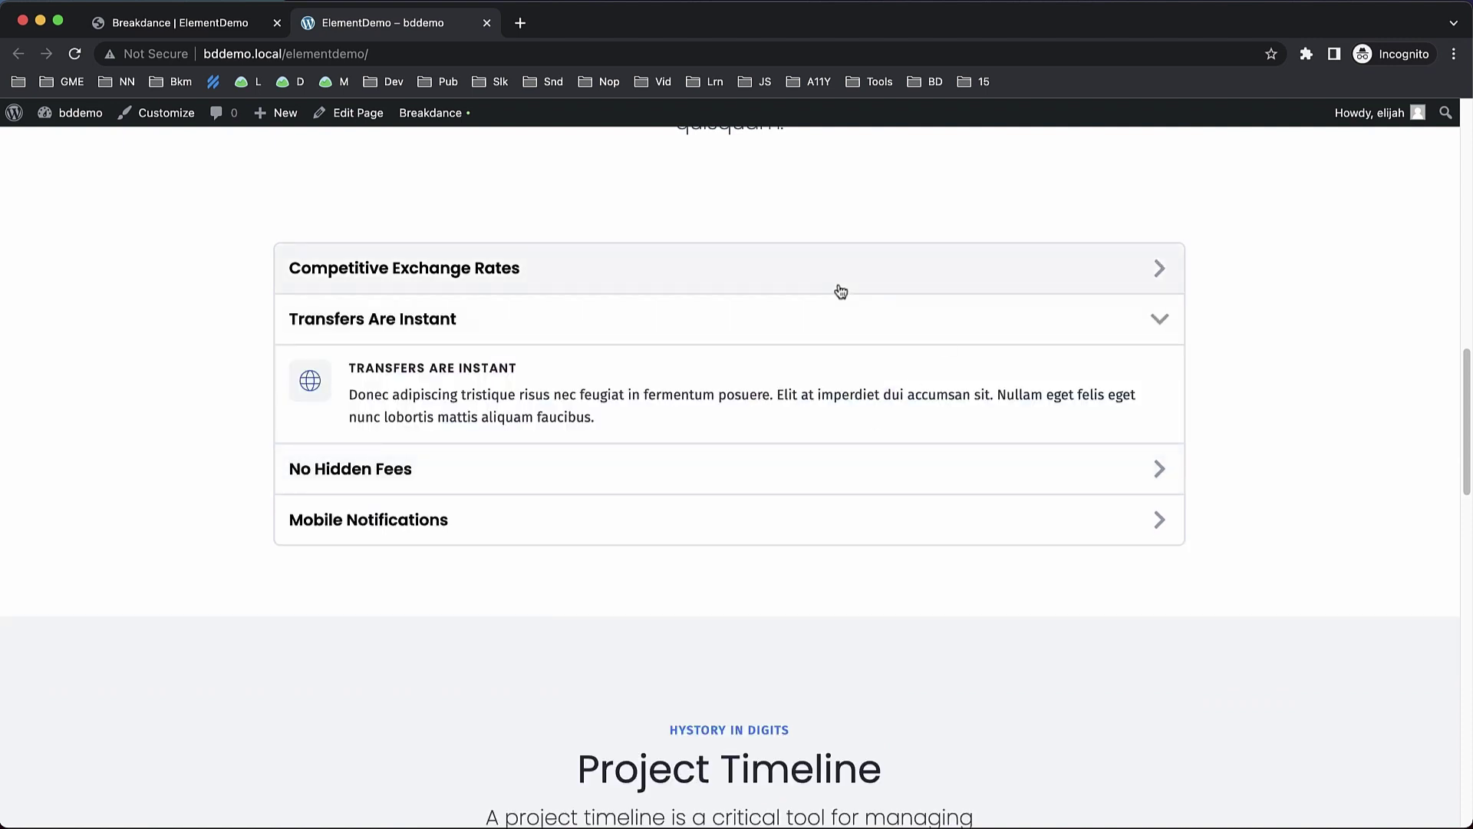